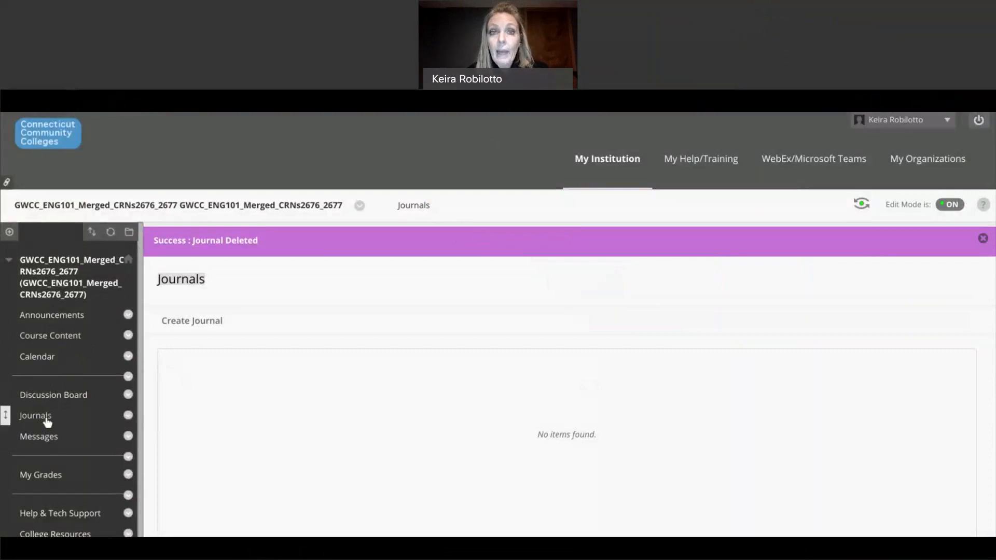
{"action": "left_click", "coordinate": [9, 233]}
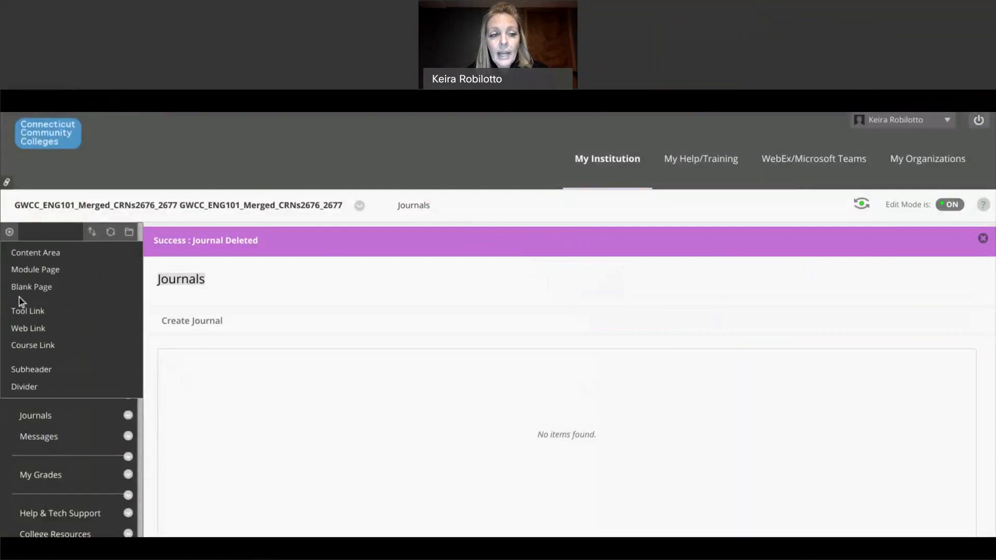
{"action": "left_click", "coordinate": [23, 314]}
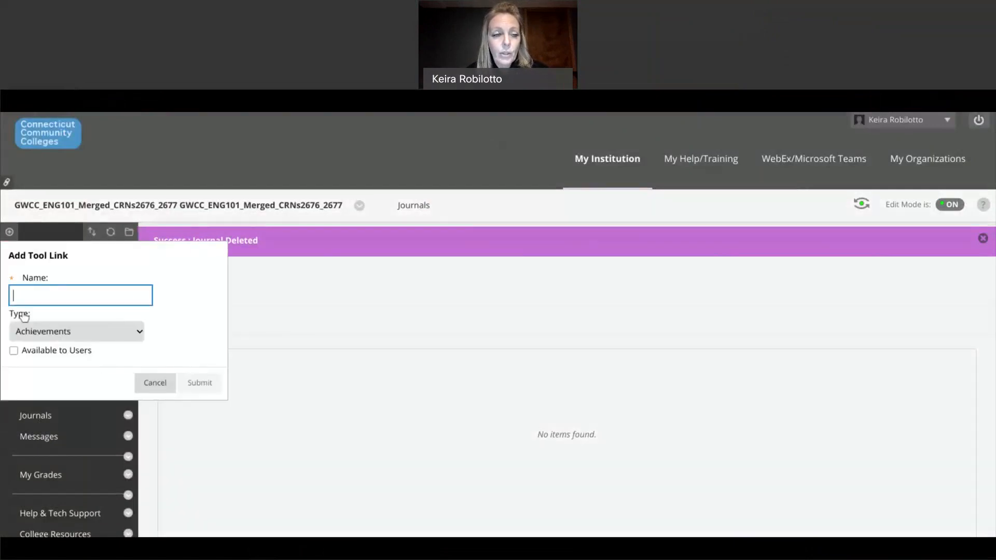
{"action": "left_click", "coordinate": [31, 332]}
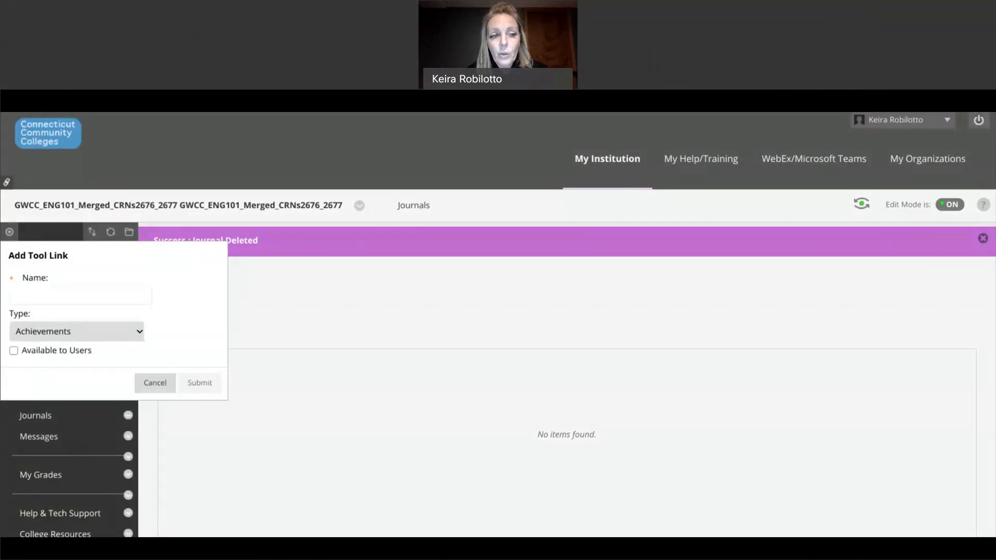
{"action": "left_click", "coordinate": [50, 298]}
{"action": "left_click", "coordinate": [46, 297]}
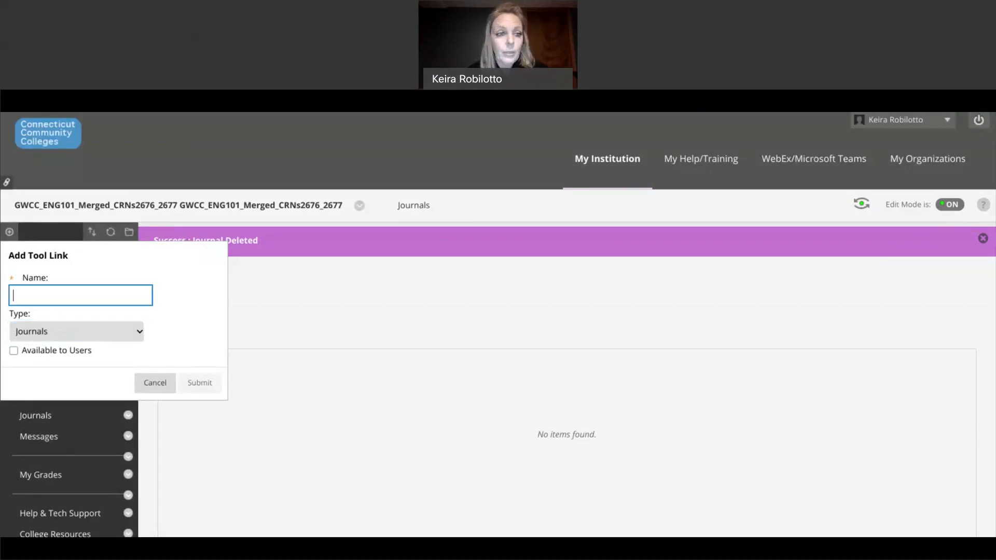
{"action": "type", "text": "Journals"}
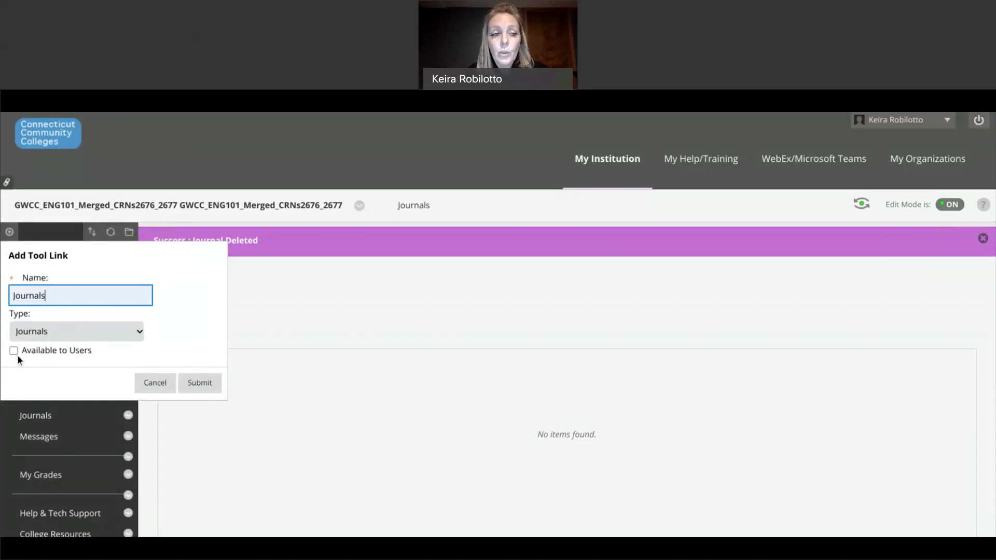
{"action": "left_click", "coordinate": [162, 384]}
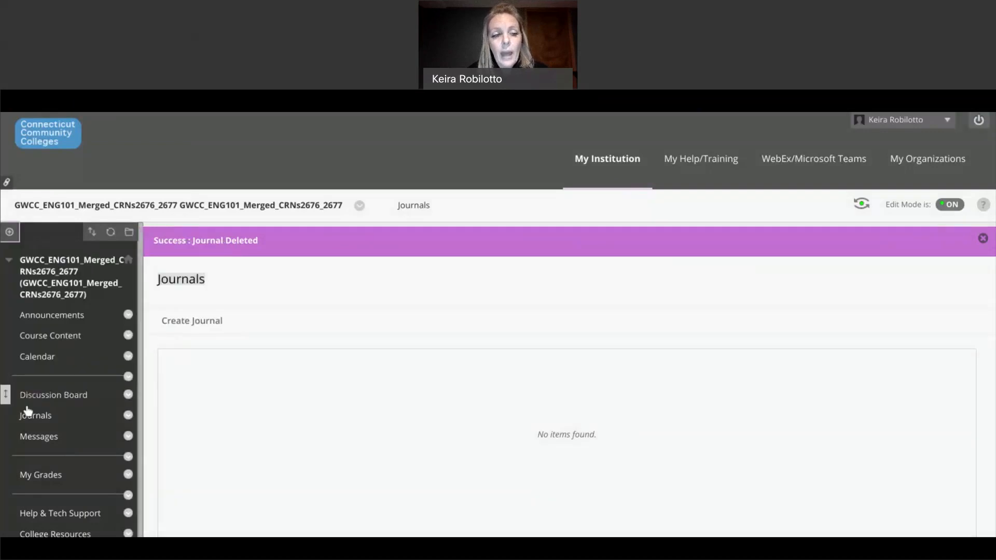
Open the course's Journals page and start a new journal named "Introduction"
{"action": "left_click", "coordinate": [128, 416]}
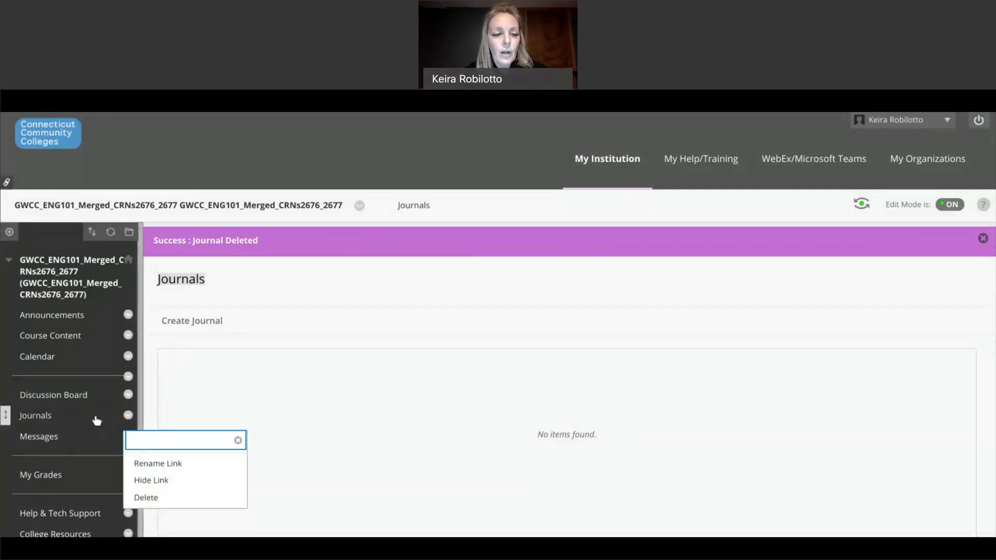
{"action": "left_click", "coordinate": [41, 420]}
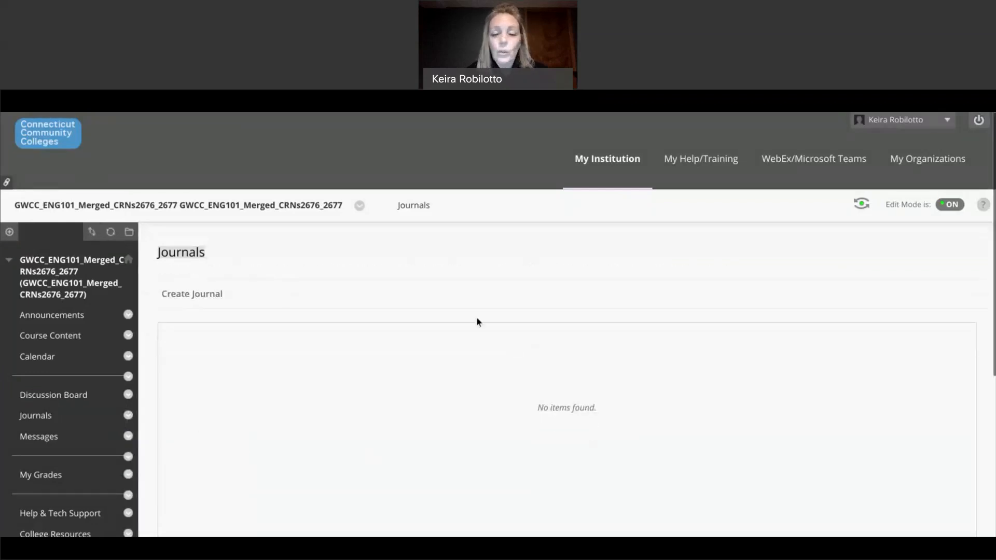
{"action": "left_click", "coordinate": [196, 299]}
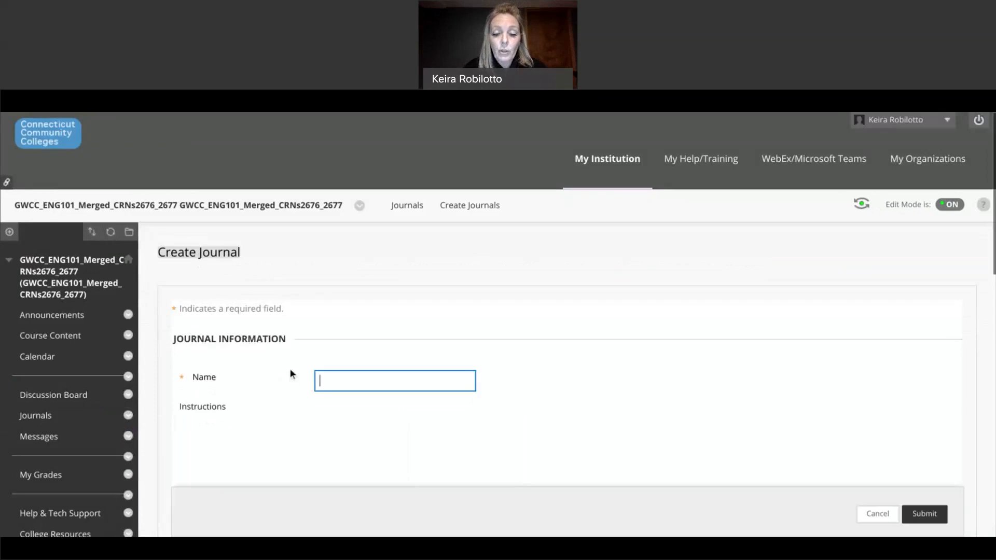
{"action": "type", "text": "Intr"}
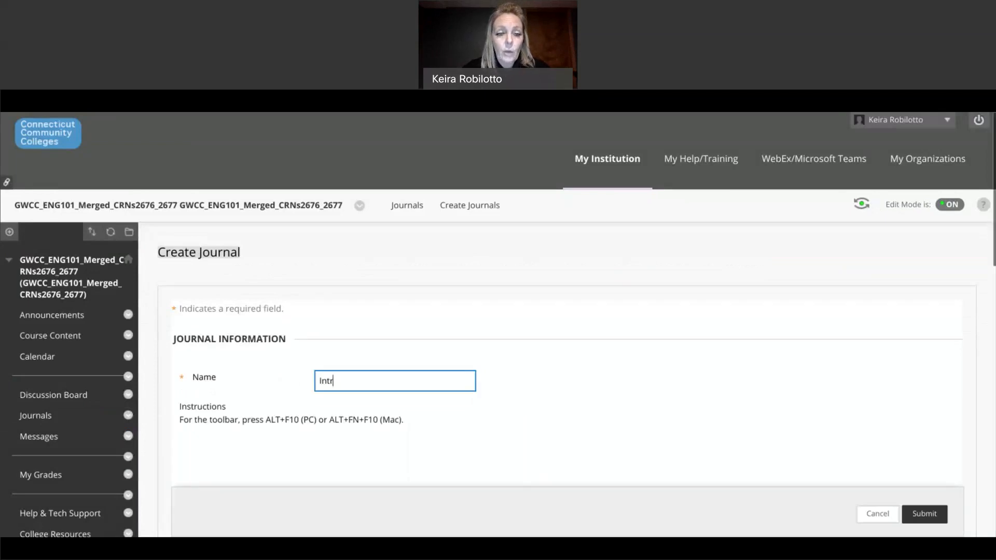
{"action": "type", "text": "oduction"}
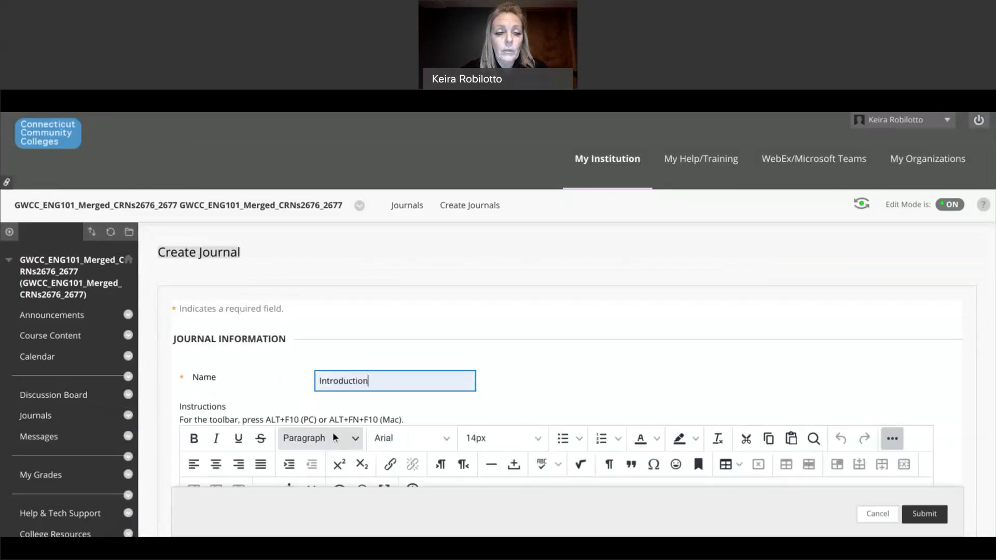
Enter "Tell me about yourself." as the journal's instructions
{"action": "scroll", "coordinate": [331, 431], "scroll_direction": "down", "scroll_amount": 3}
{"action": "left_click", "coordinate": [230, 369]}
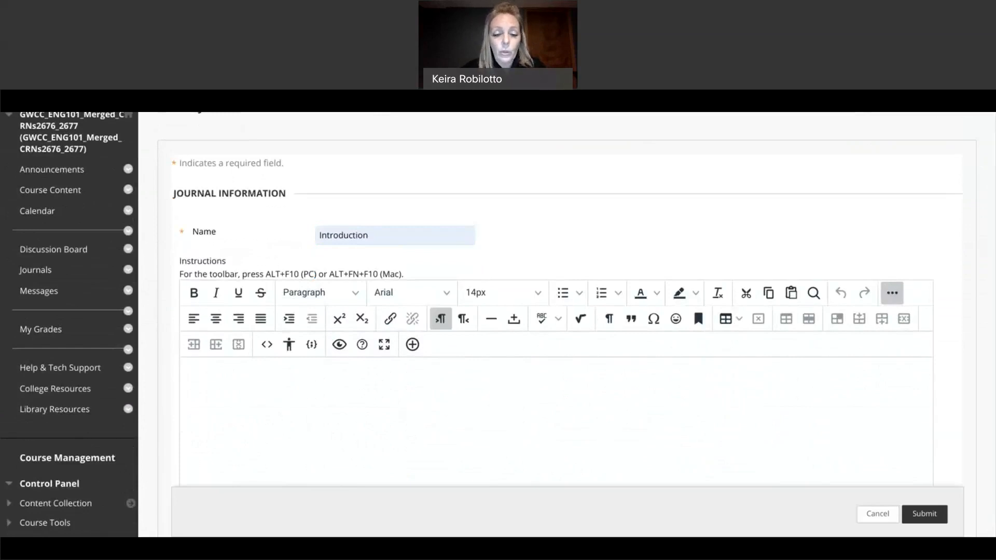
{"action": "type", "text": "Tell"}
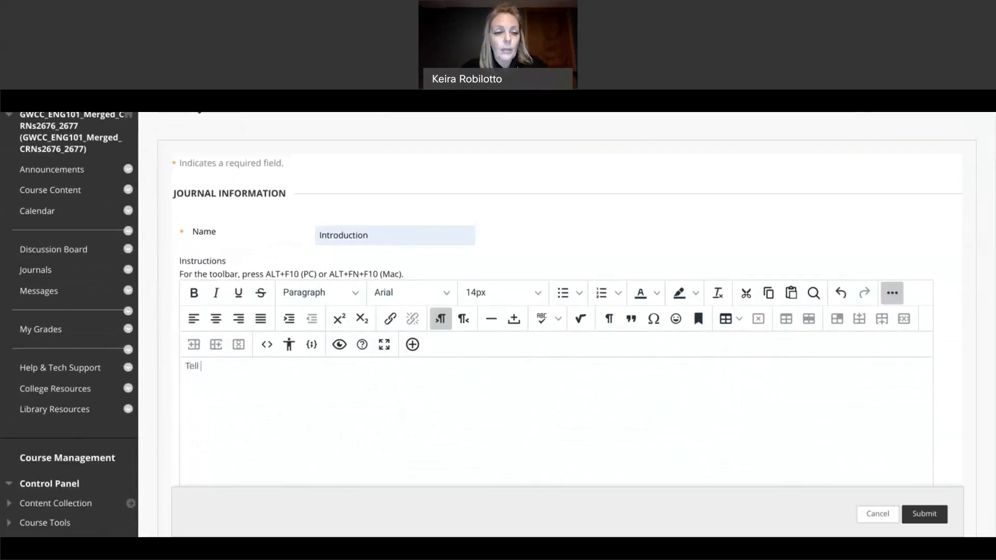
{"action": "type", "text": " me about your"}
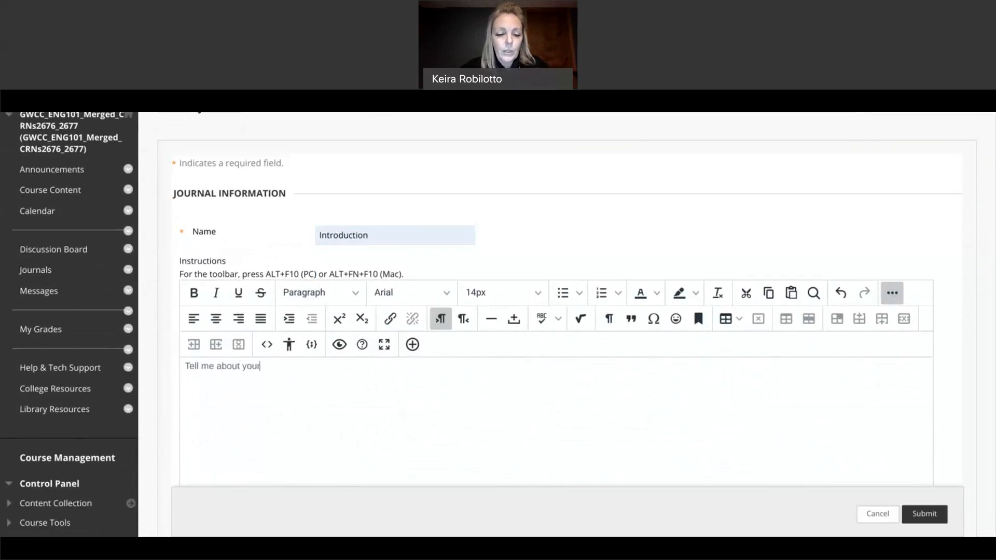
{"action": "type", "text": "self."}
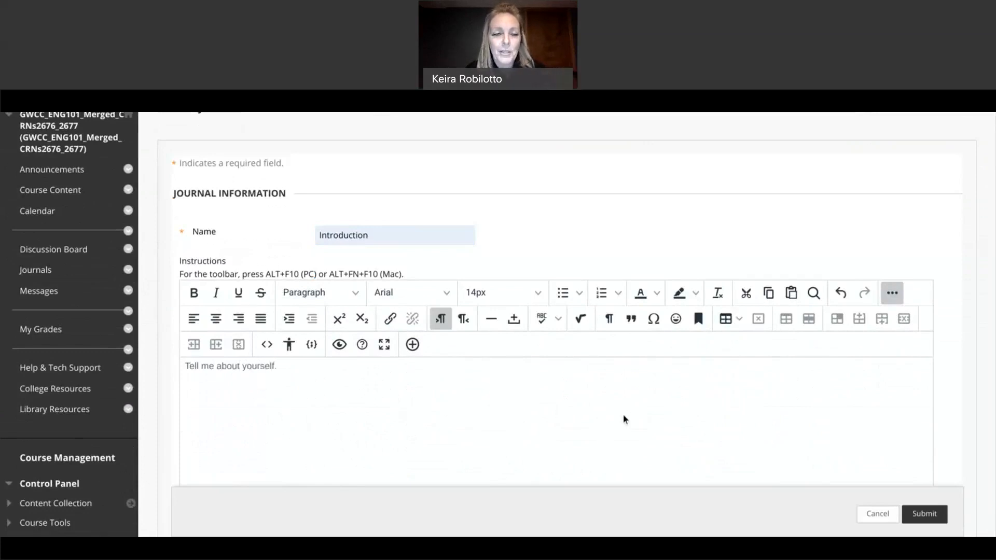
Format the whole instruction sentence in 14pt size with black text colour
{"action": "scroll", "coordinate": [623, 417], "scroll_direction": "down", "scroll_amount": 2}
{"action": "scroll", "coordinate": [622, 419], "scroll_direction": "down", "scroll_amount": 1}
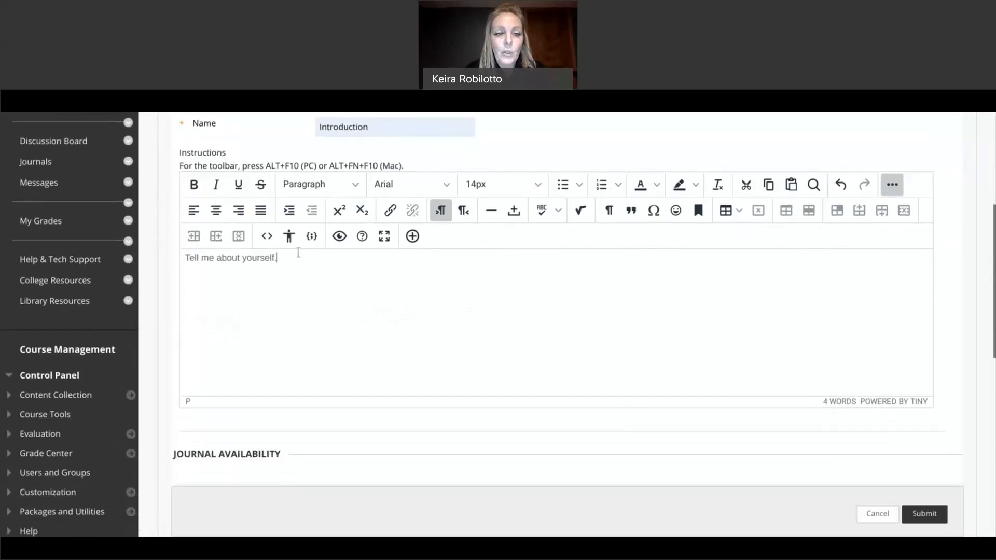
{"action": "left_click_drag", "start_coordinate": [293, 254], "coordinate": [183, 258]}
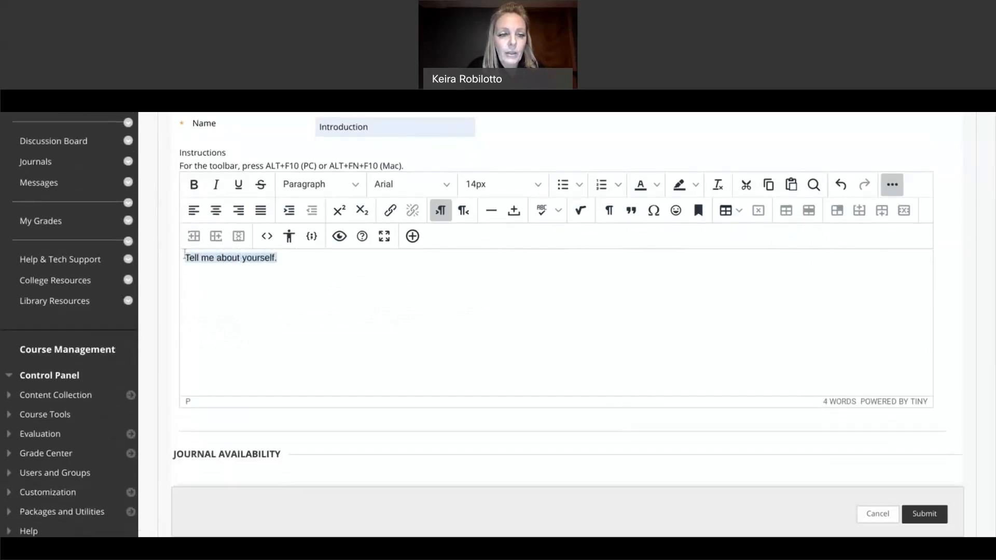
{"action": "left_click", "coordinate": [539, 185]}
{"action": "left_click", "coordinate": [500, 268]}
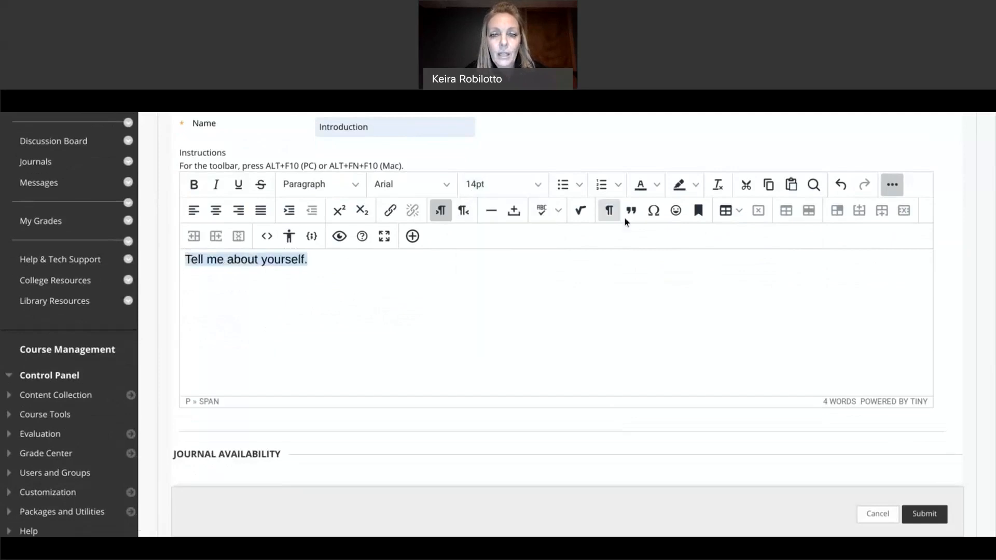
{"action": "left_click", "coordinate": [657, 185]}
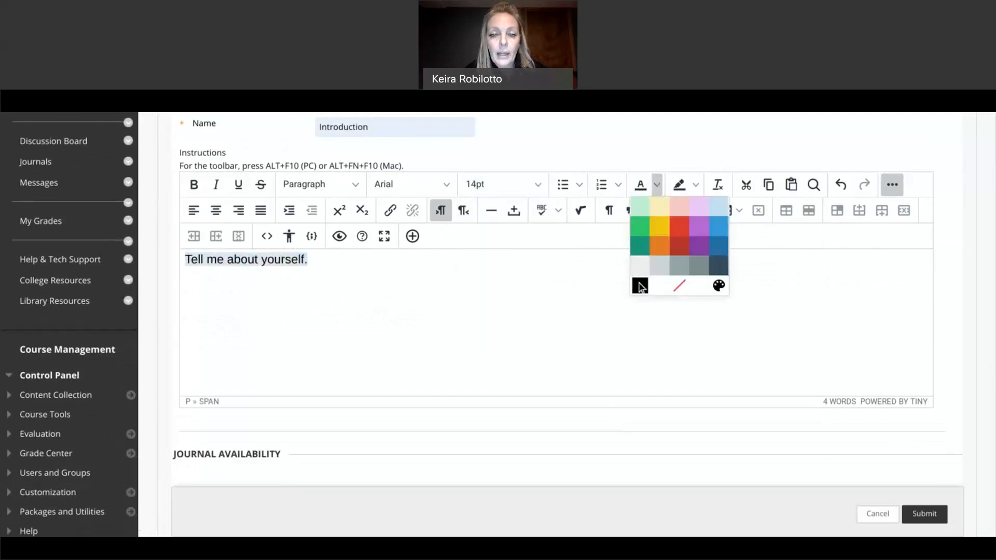
{"action": "left_click", "coordinate": [640, 286]}
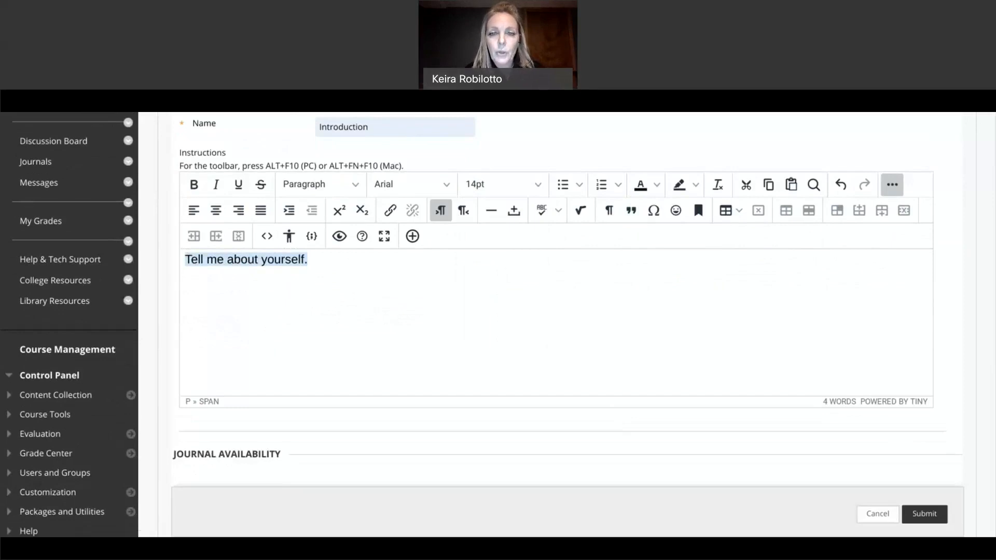
Limit the journal's availability so that it displays after 01/22/2021
{"action": "scroll", "coordinate": [443, 291], "scroll_direction": "down", "scroll_amount": 1}
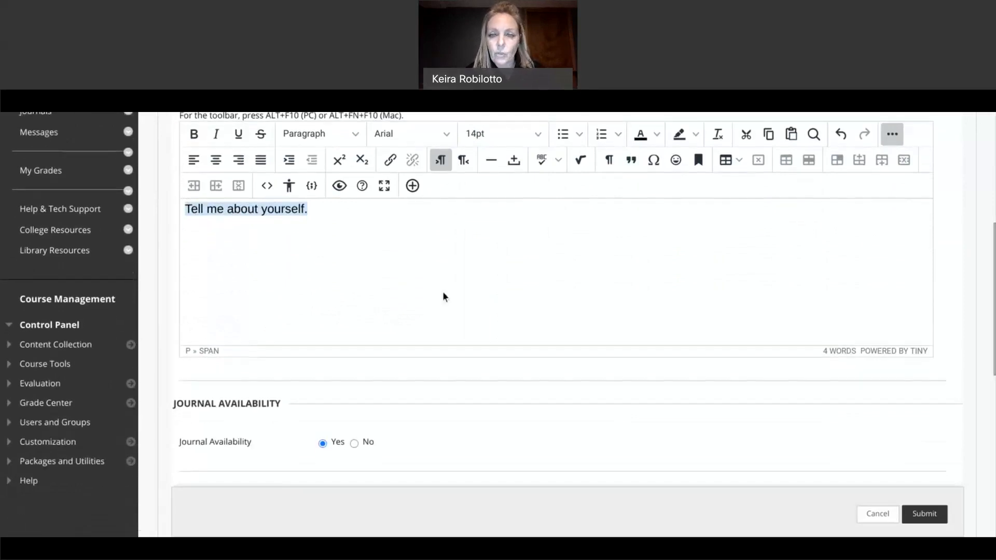
{"action": "scroll", "coordinate": [443, 292], "scroll_direction": "down", "scroll_amount": 1}
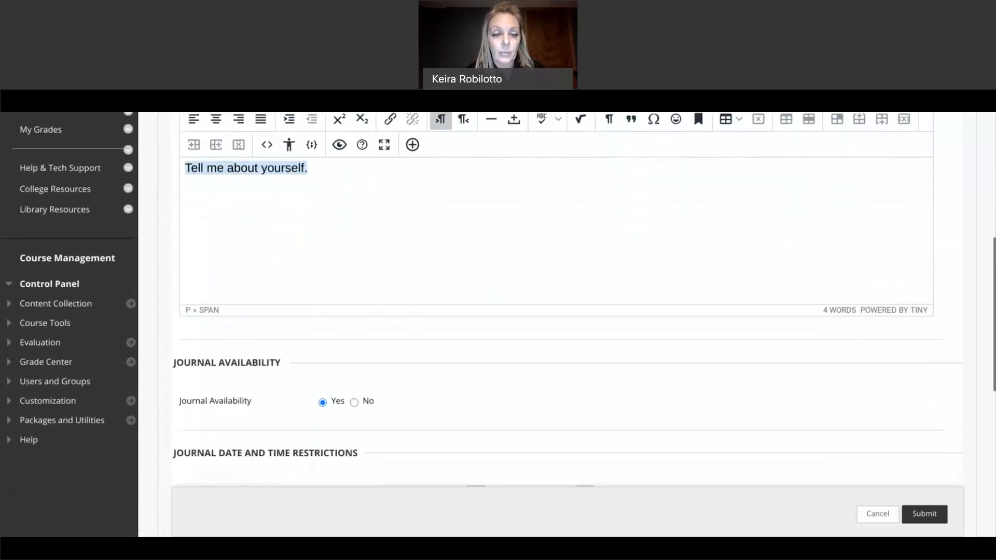
{"action": "scroll", "coordinate": [317, 298], "scroll_direction": "down", "scroll_amount": 2}
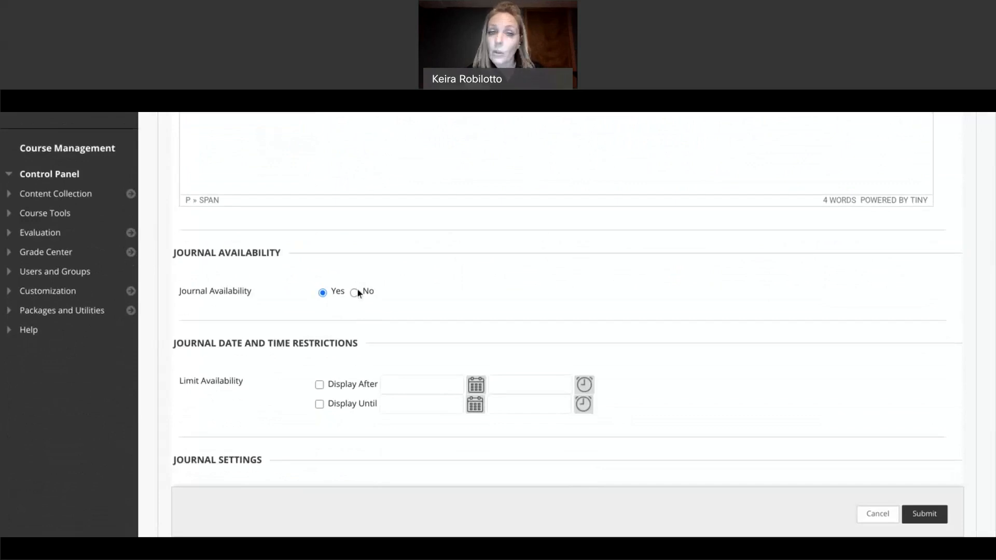
{"action": "scroll", "coordinate": [356, 291], "scroll_direction": "down", "scroll_amount": 2}
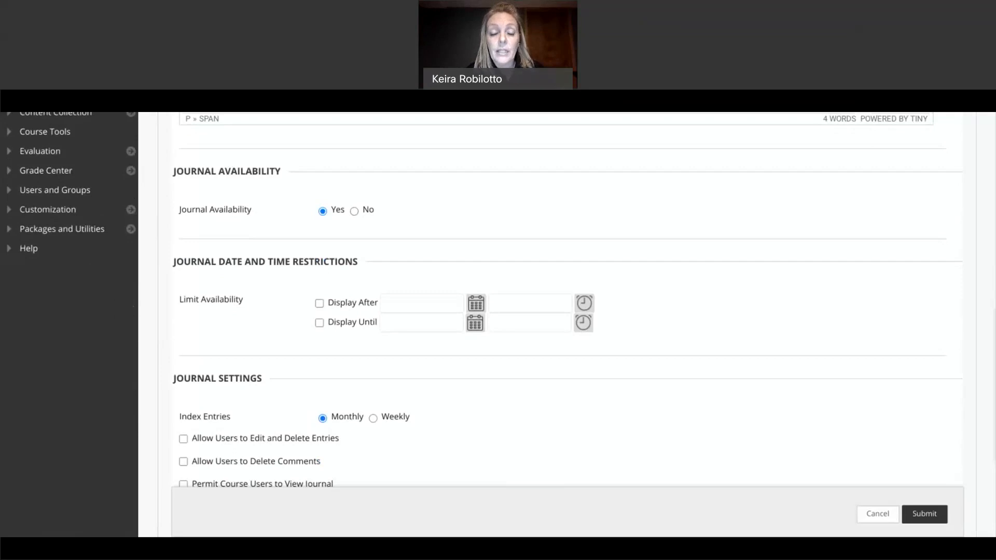
{"action": "left_click", "coordinate": [475, 308]}
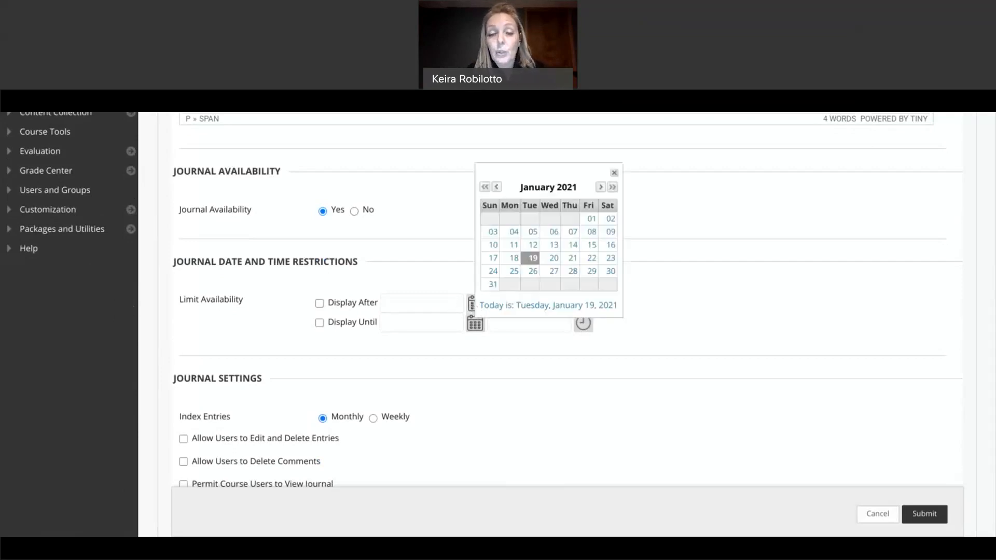
{"action": "left_click", "coordinate": [590, 259]}
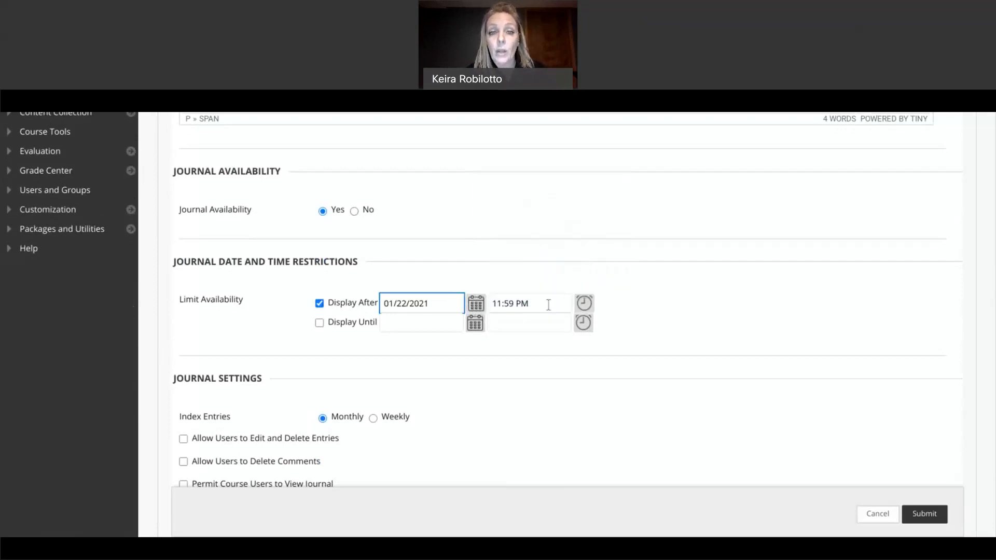
Allow users to edit and delete their entries in the journal settings
{"action": "scroll", "coordinate": [560, 312], "scroll_direction": "down", "scroll_amount": 2}
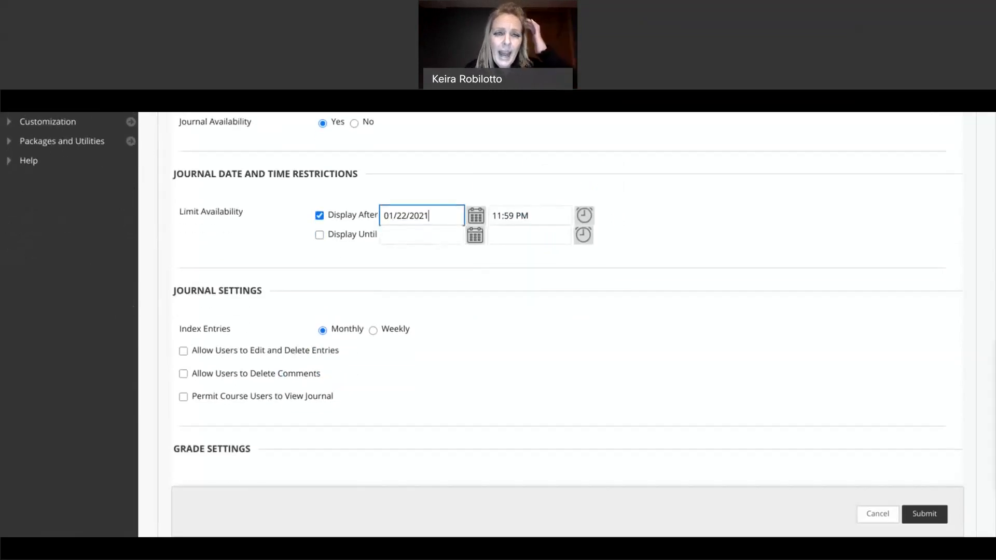
{"action": "scroll", "coordinate": [560, 311], "scroll_direction": "down", "scroll_amount": 1}
{"action": "scroll", "coordinate": [447, 262], "scroll_direction": "up", "scroll_amount": 2}
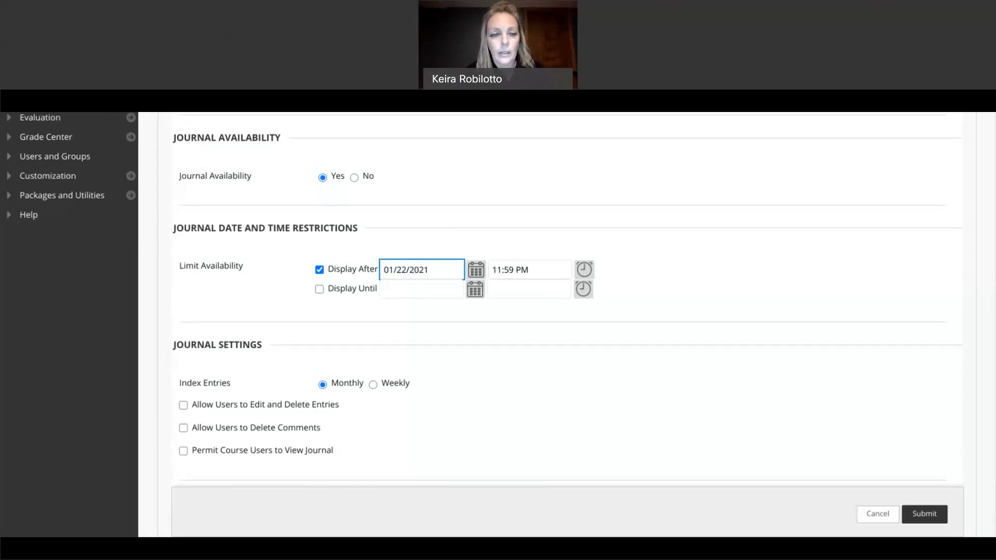
{"action": "scroll", "coordinate": [565, 311], "scroll_direction": "down", "scroll_amount": 2}
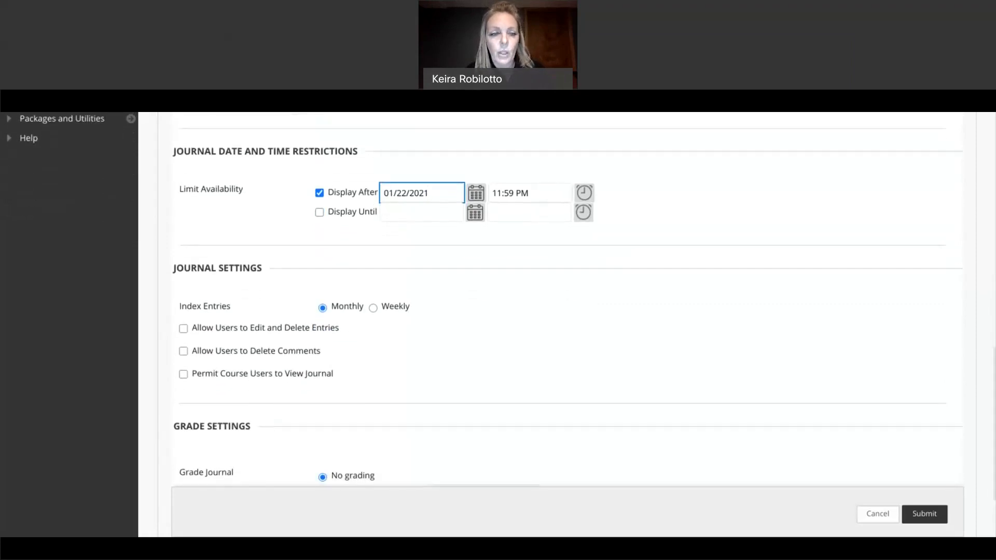
{"action": "scroll", "coordinate": [396, 281], "scroll_direction": "down", "scroll_amount": 1}
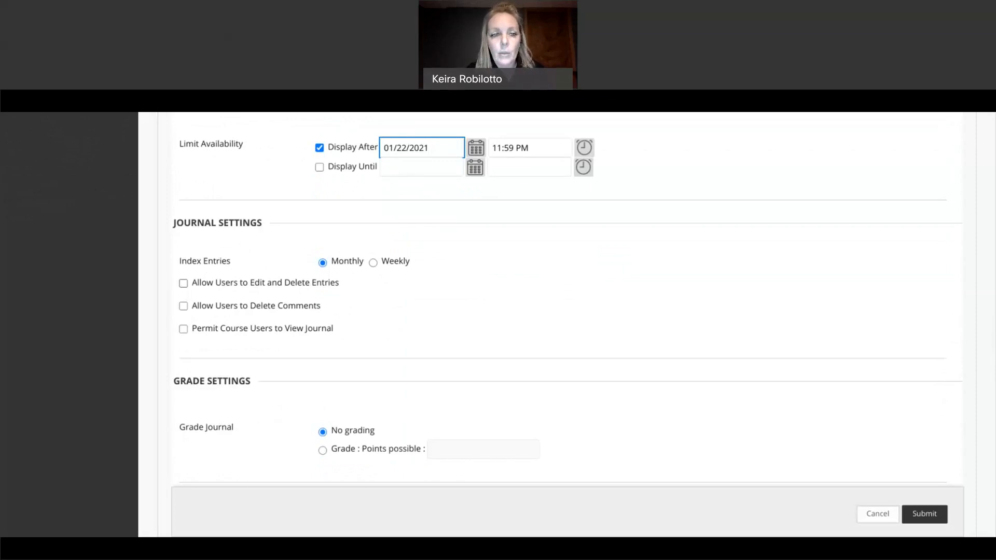
{"action": "left_click", "coordinate": [179, 283]}
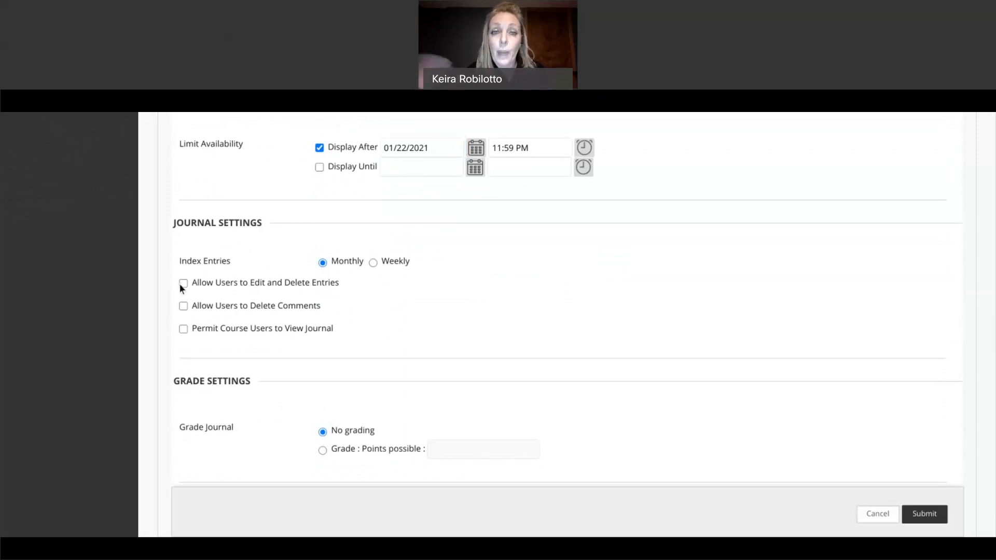
{"action": "left_click", "coordinate": [179, 284]}
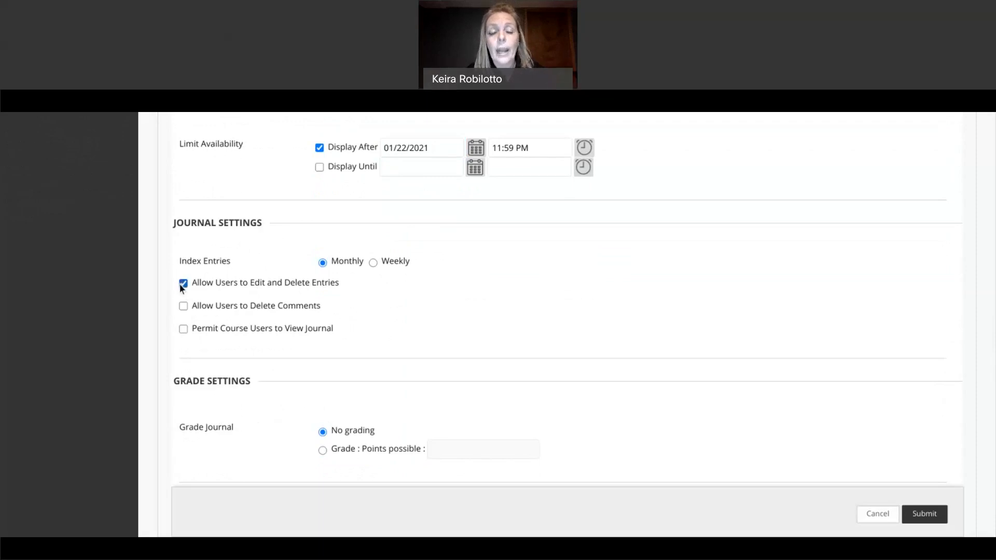
Make the journal graded in the grade settings, with 100 points possible
{"action": "scroll", "coordinate": [381, 299], "scroll_direction": "down", "scroll_amount": 2}
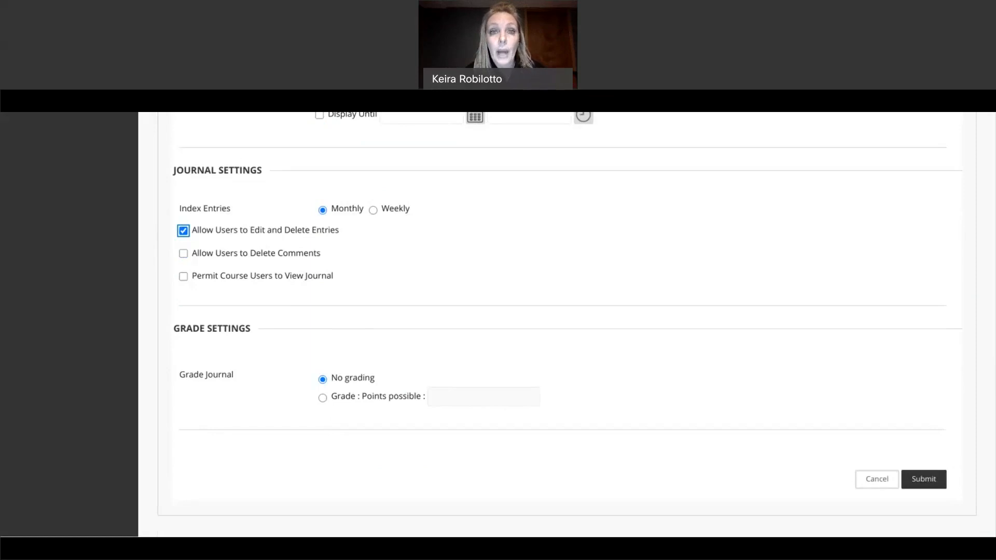
{"action": "left_click", "coordinate": [322, 398]}
{"action": "scroll", "coordinate": [487, 390], "scroll_direction": "down", "scroll_amount": 1}
{"action": "scroll", "coordinate": [486, 390], "scroll_direction": "down", "scroll_amount": 2}
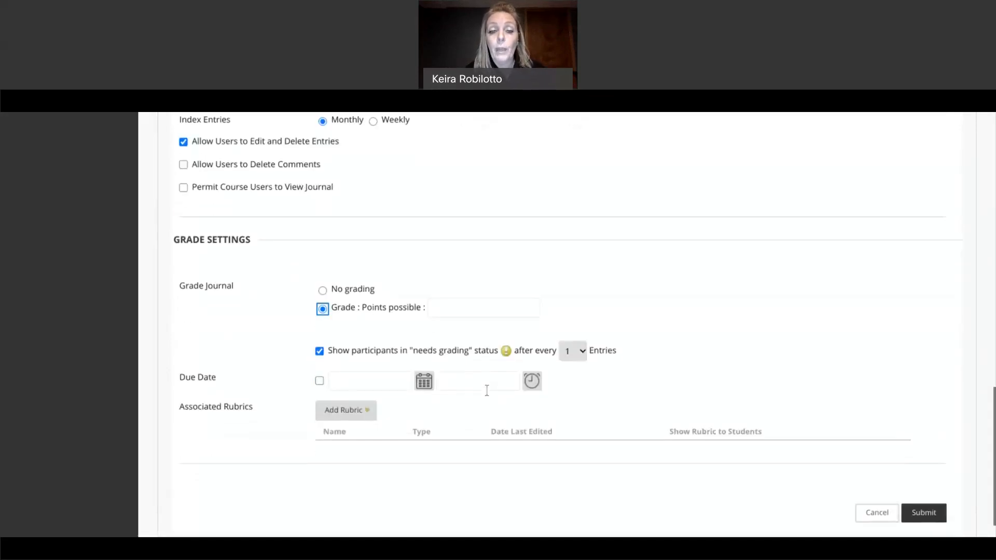
{"action": "left_click", "coordinate": [439, 306]}
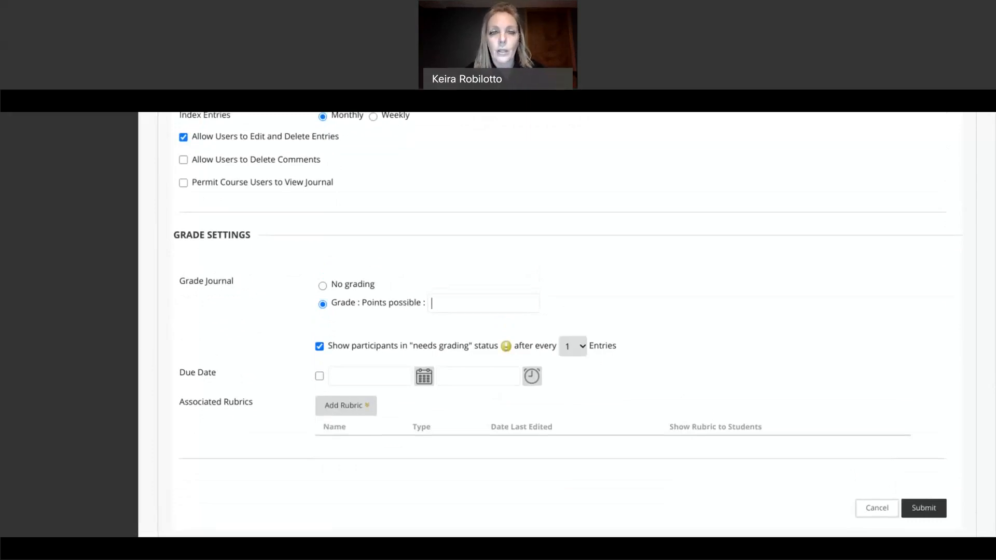
{"action": "left_click", "coordinate": [432, 303]}
{"action": "type", "text": "100"}
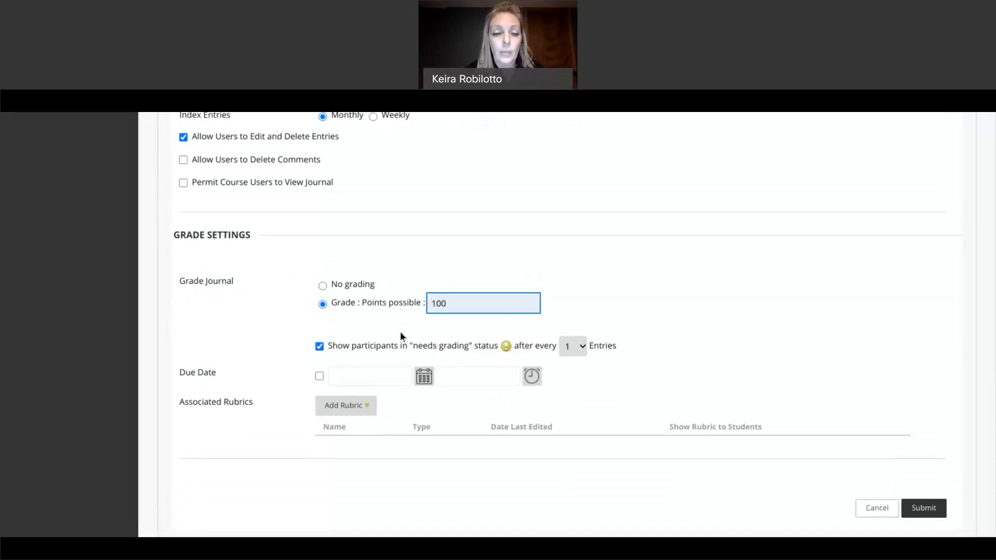
Set the journal's due date to 01/27/2021 in the grade settings
{"action": "scroll", "coordinate": [399, 332], "scroll_direction": "down", "scroll_amount": 1}
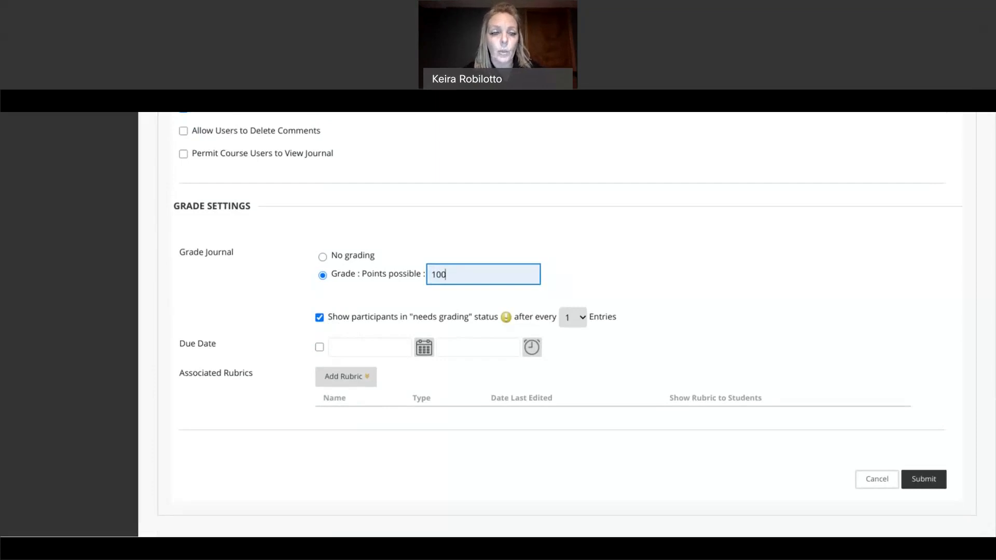
{"action": "left_click", "coordinate": [421, 352]}
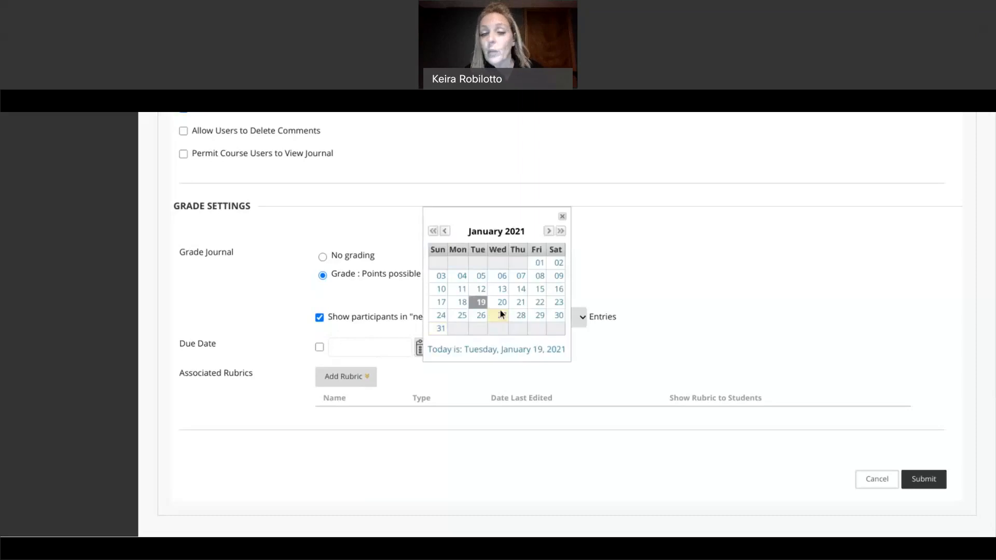
{"action": "left_click", "coordinate": [502, 315]}
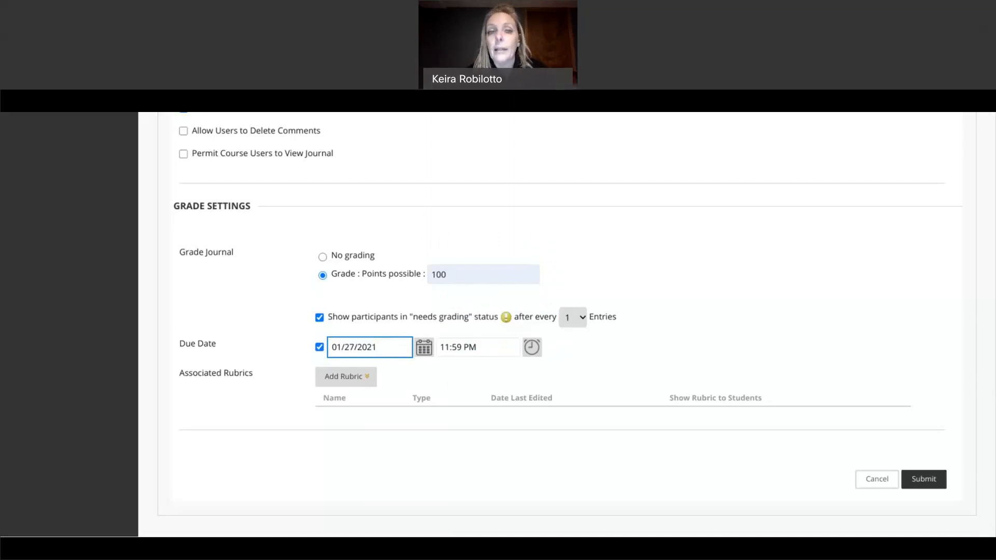
Associate the existing "Journal Rubric" with the journal for grading
{"action": "left_click", "coordinate": [354, 378]}
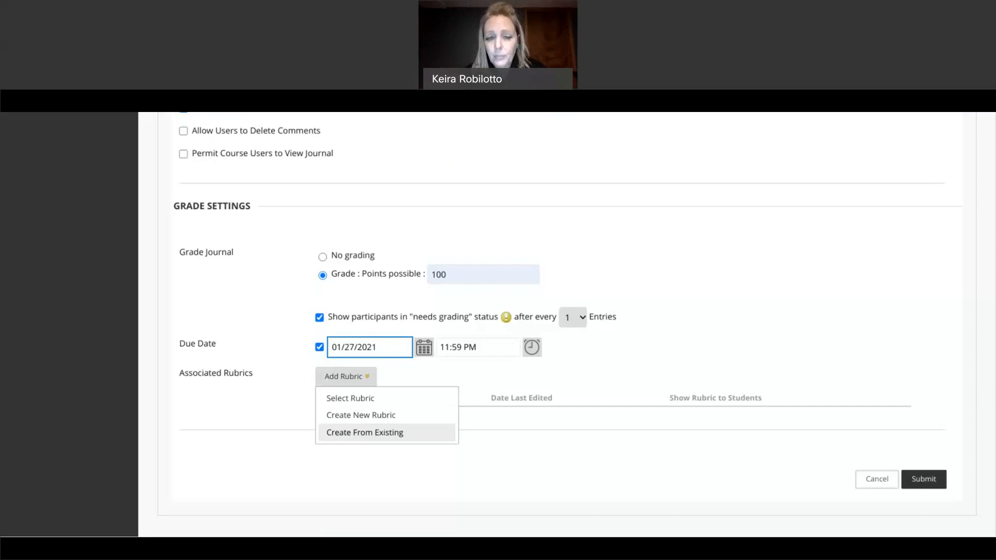
{"action": "left_click", "coordinate": [354, 399]}
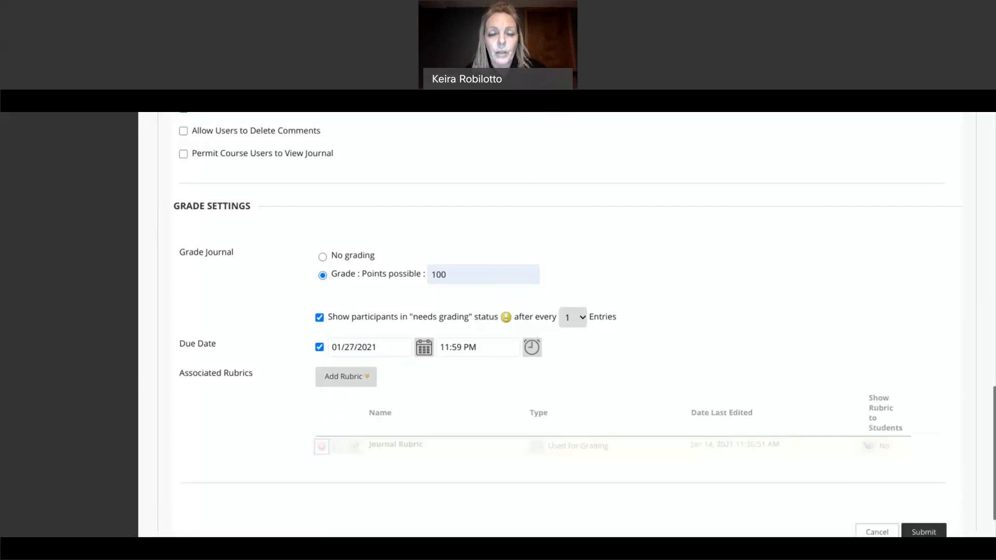
{"action": "scroll", "coordinate": [625, 392], "scroll_direction": "down", "scroll_amount": 1}
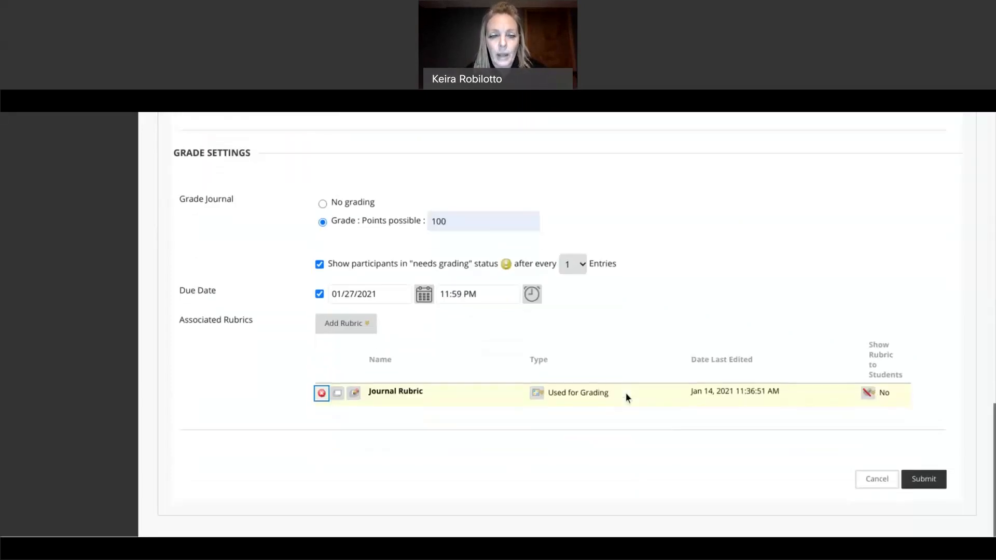
Set the rubric to be shown to students as "Yes (With Rubric Scores)" and submit the journal
{"action": "left_click", "coordinate": [869, 394]}
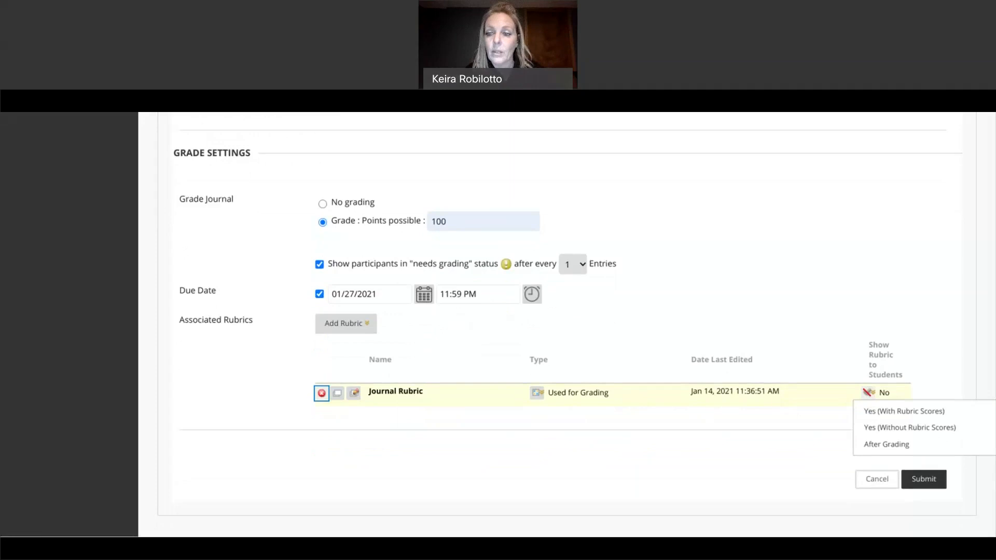
{"action": "left_click", "coordinate": [873, 410]}
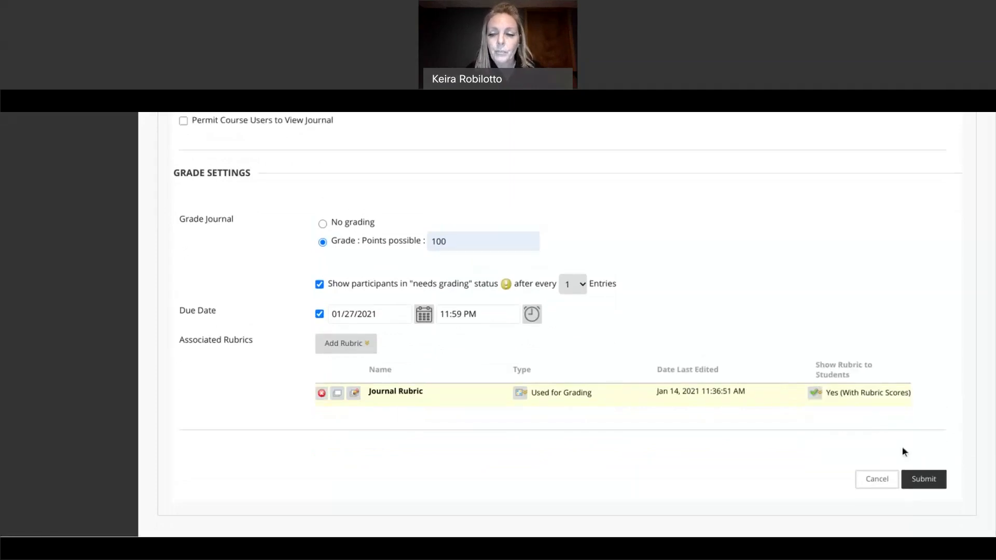
{"action": "left_click", "coordinate": [921, 480]}
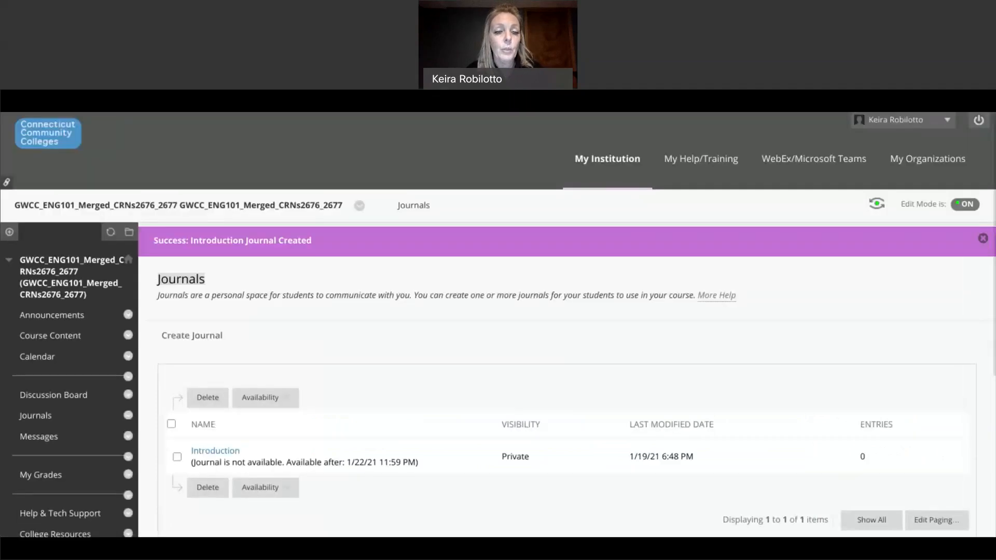
Edit the Introduction journal to remove its Display After date restriction, and submit the change
{"action": "scroll", "coordinate": [381, 345], "scroll_direction": "down", "scroll_amount": 2}
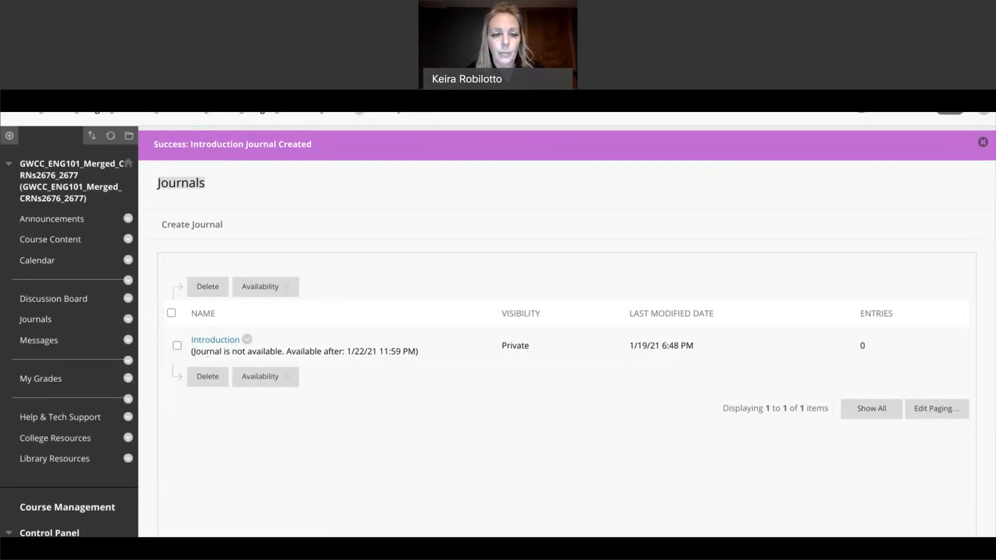
{"action": "left_click", "coordinate": [246, 340]}
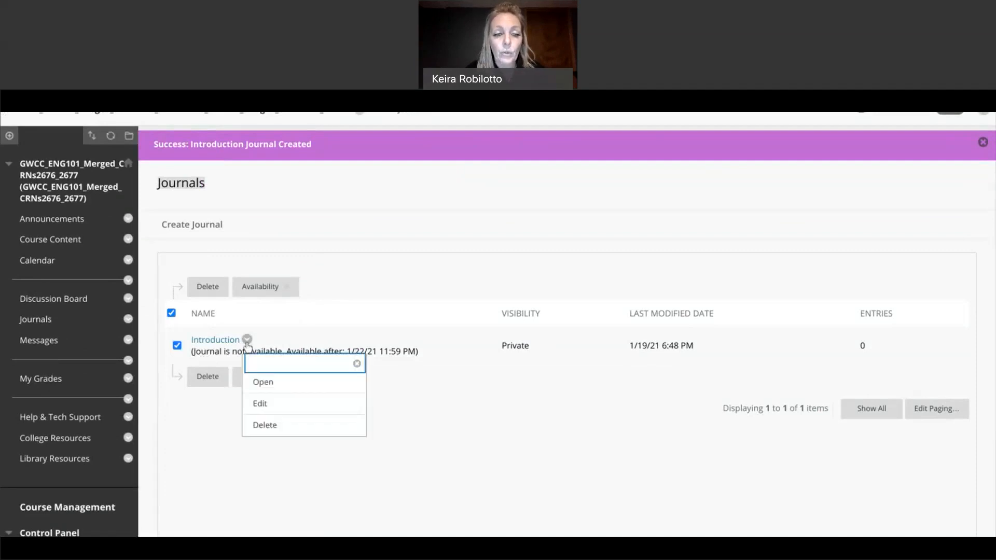
{"action": "left_click", "coordinate": [263, 409]}
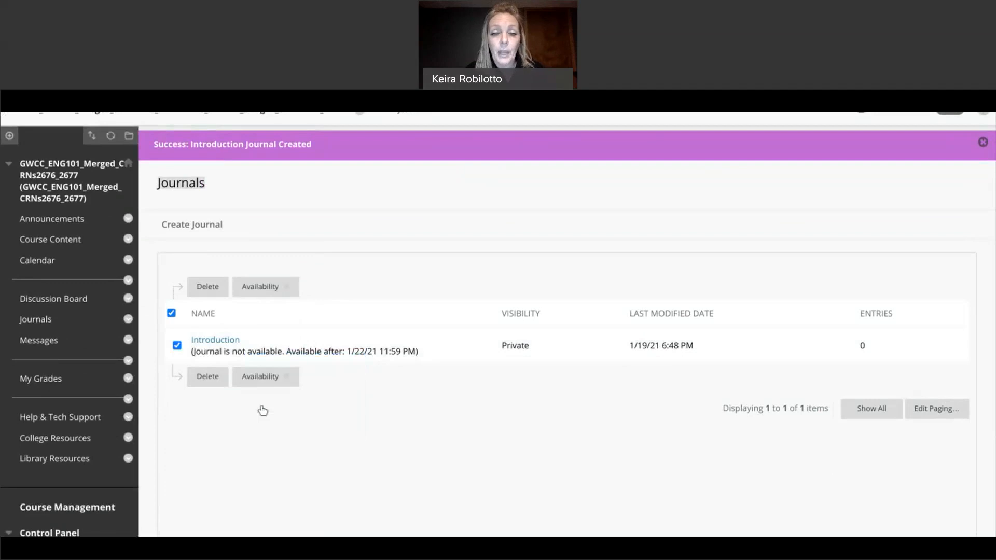
{"action": "scroll", "coordinate": [540, 236], "scroll_direction": "down", "scroll_amount": 8}
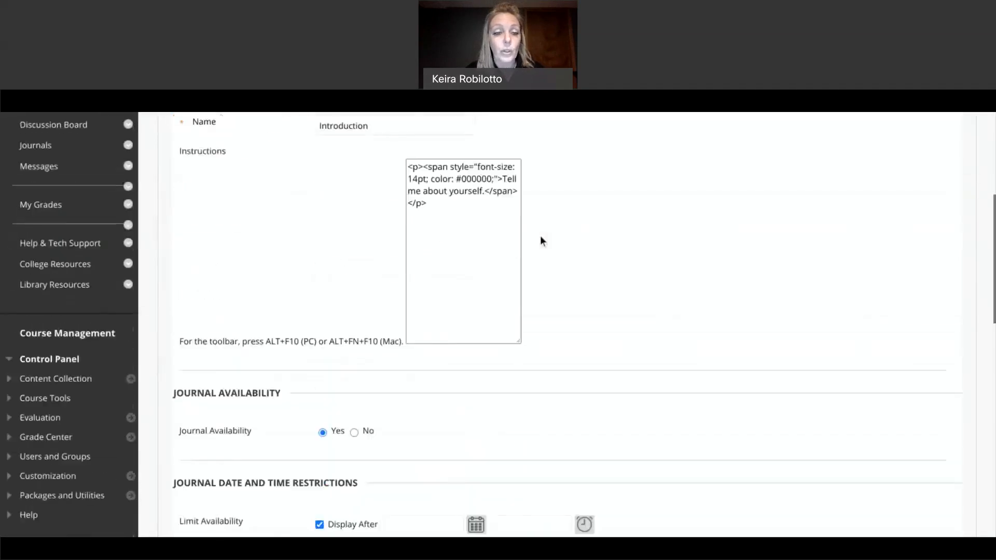
{"action": "scroll", "coordinate": [541, 237], "scroll_direction": "up", "scroll_amount": 1}
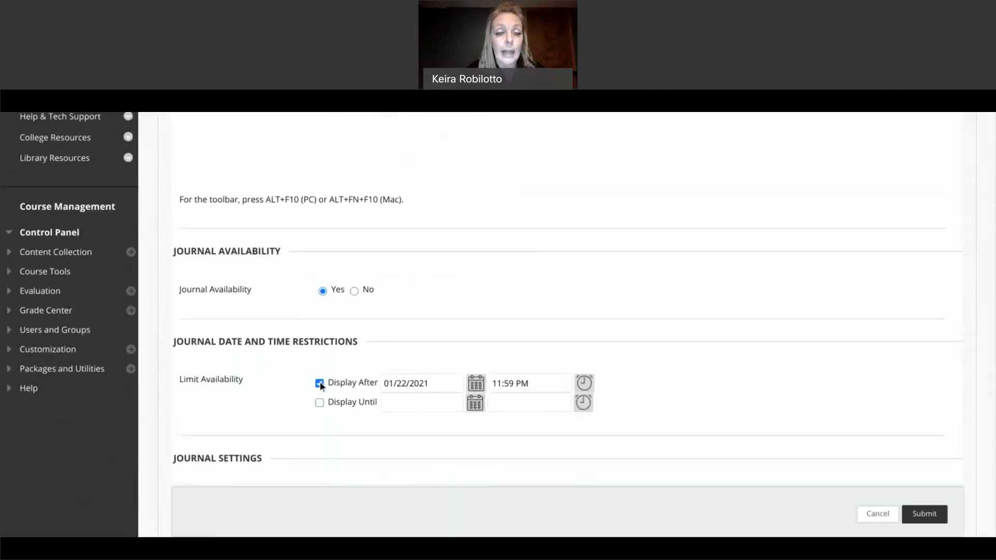
{"action": "scroll", "coordinate": [475, 392], "scroll_direction": "up", "scroll_amount": 2}
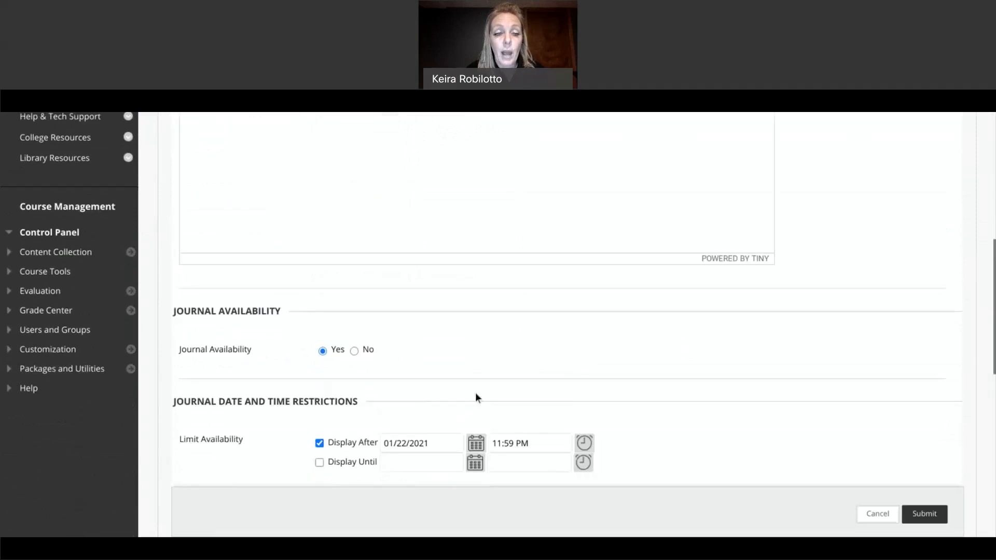
{"action": "left_click", "coordinate": [320, 444]}
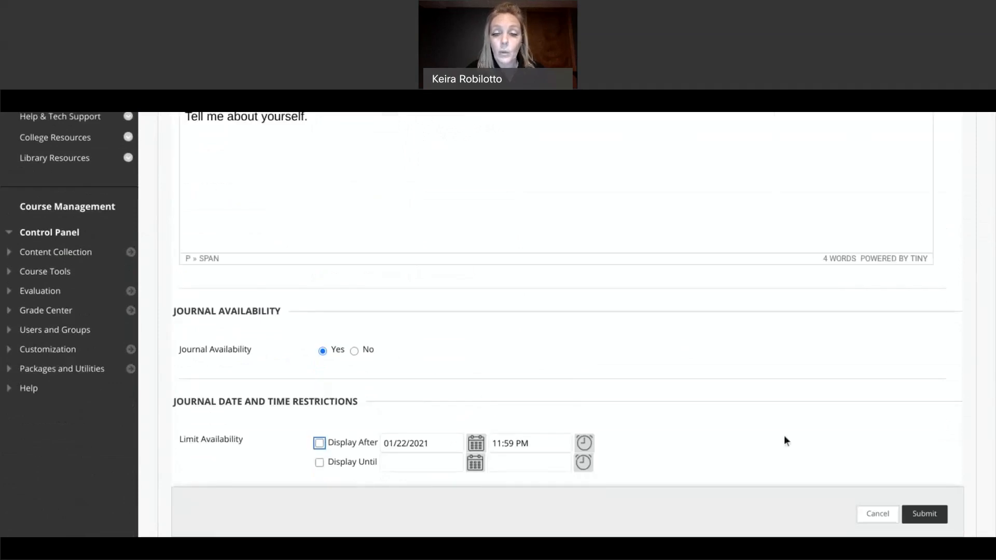
{"action": "left_click", "coordinate": [931, 514]}
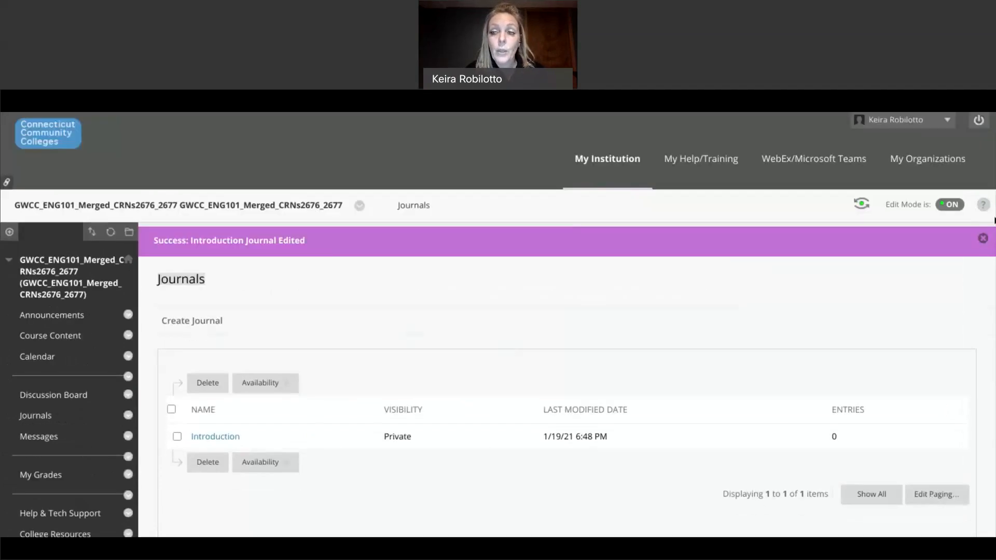
{"action": "left_click", "coordinate": [983, 238]}
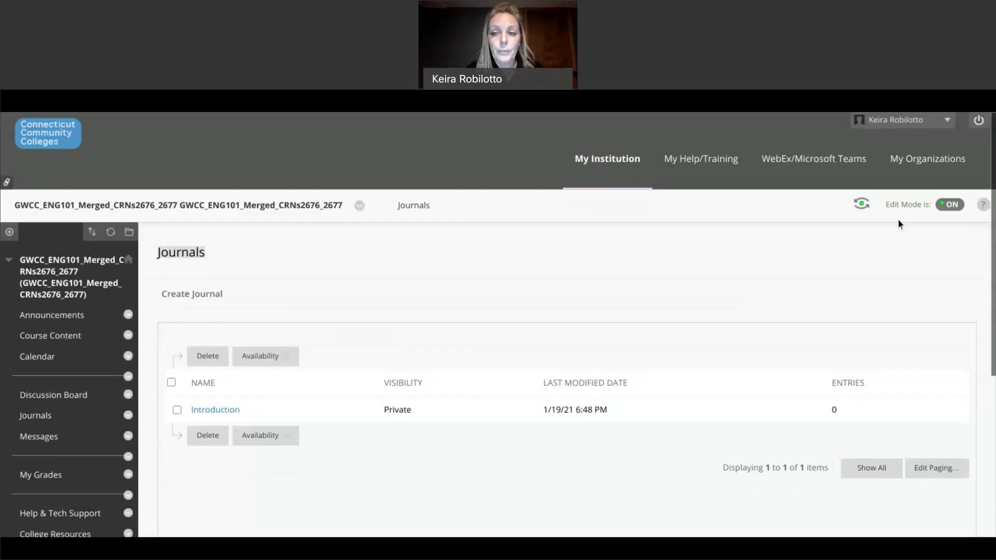
Enter student preview and open the Introduction journal from the course's journals
{"action": "left_click", "coordinate": [862, 203]}
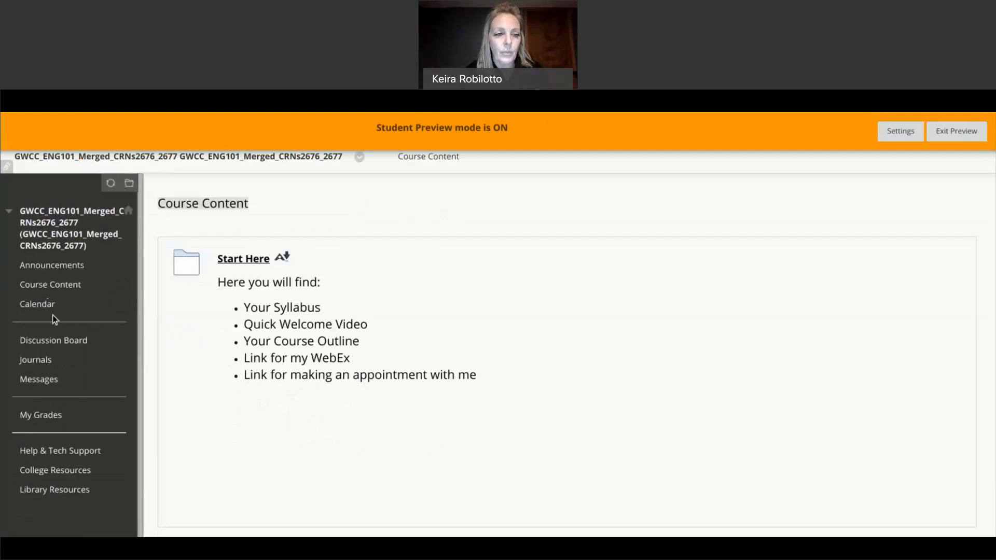
{"action": "left_click", "coordinate": [56, 360]}
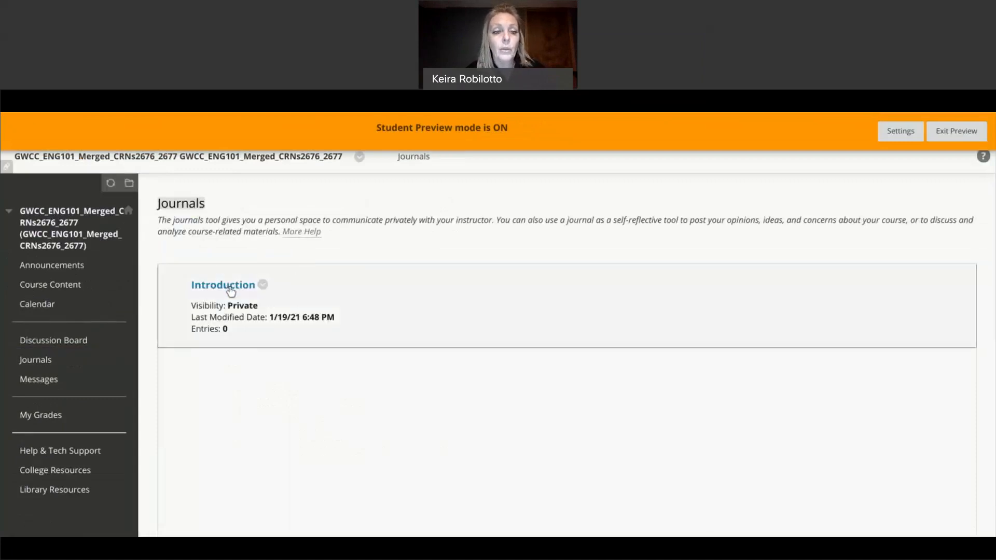
{"action": "left_click", "coordinate": [231, 290]}
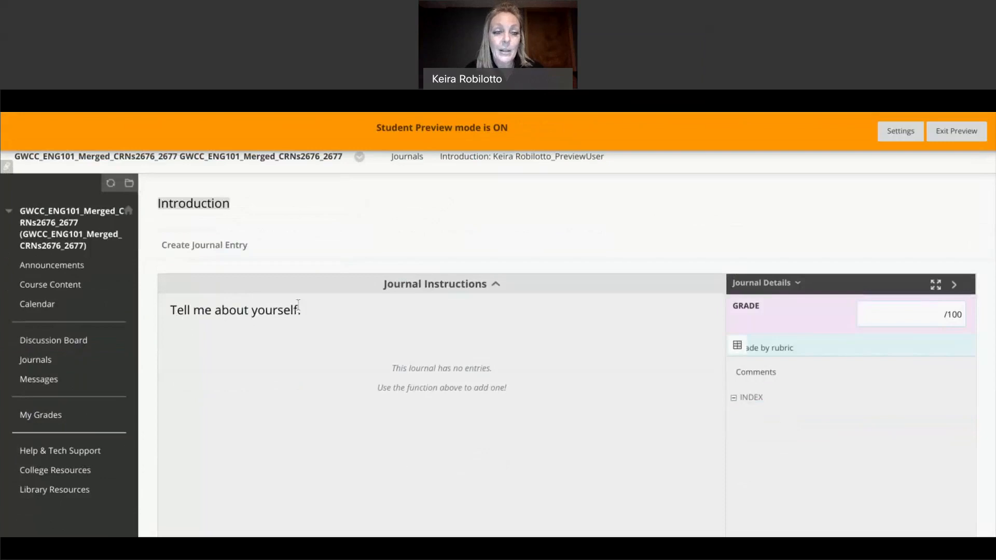
Start a new entry in the Introduction journal with "hi" as its message
{"action": "left_click", "coordinate": [226, 251]}
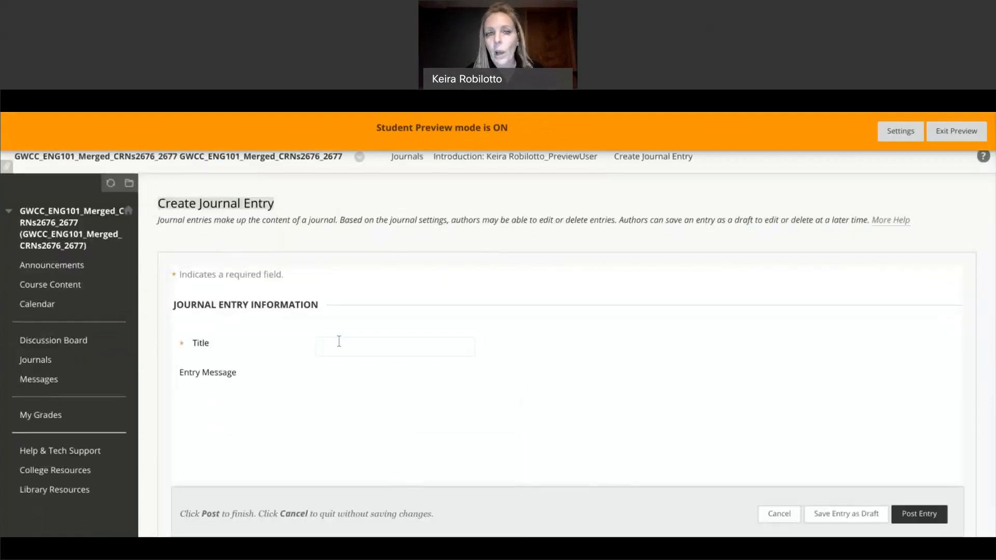
{"action": "scroll", "coordinate": [339, 341], "scroll_direction": "down", "scroll_amount": 2}
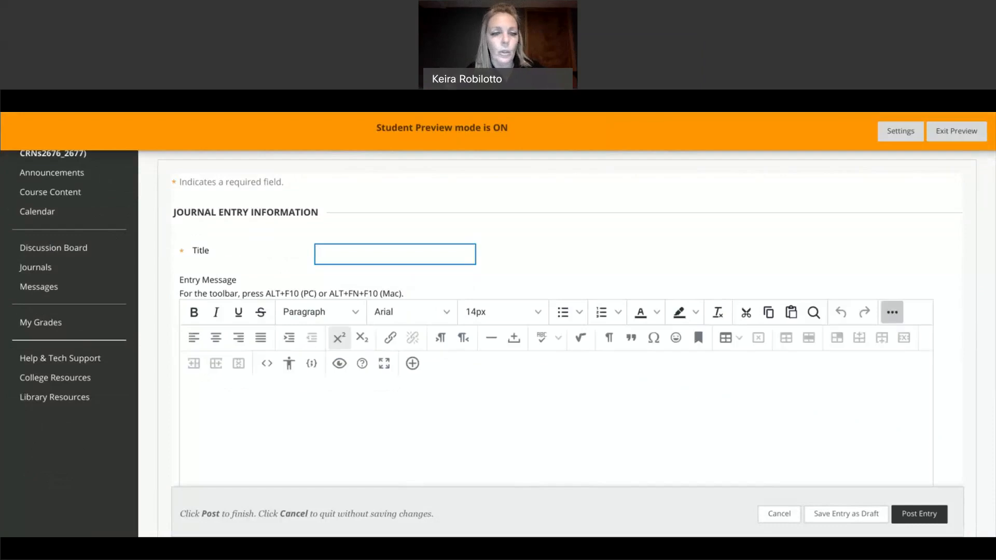
{"action": "left_click", "coordinate": [211, 399]}
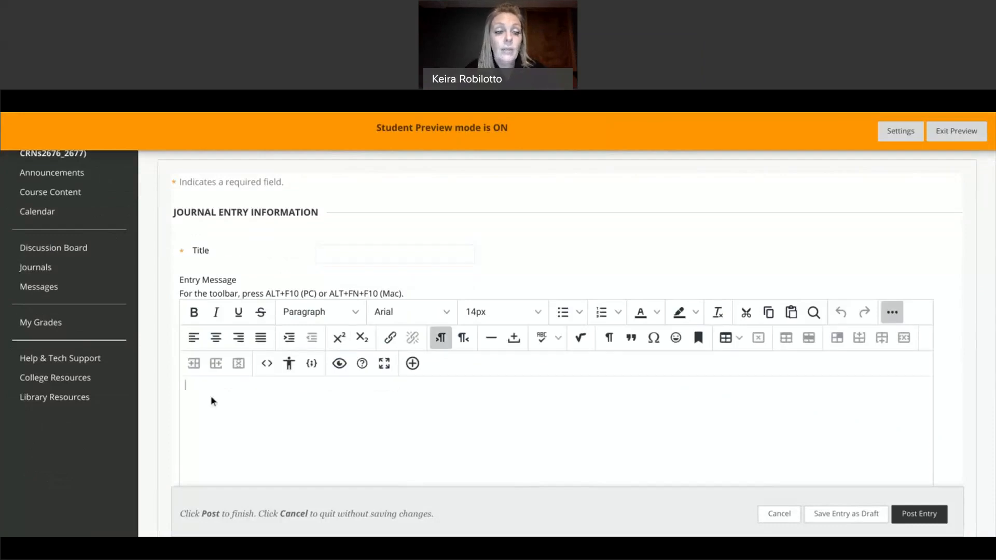
{"action": "type", "text": "hi"}
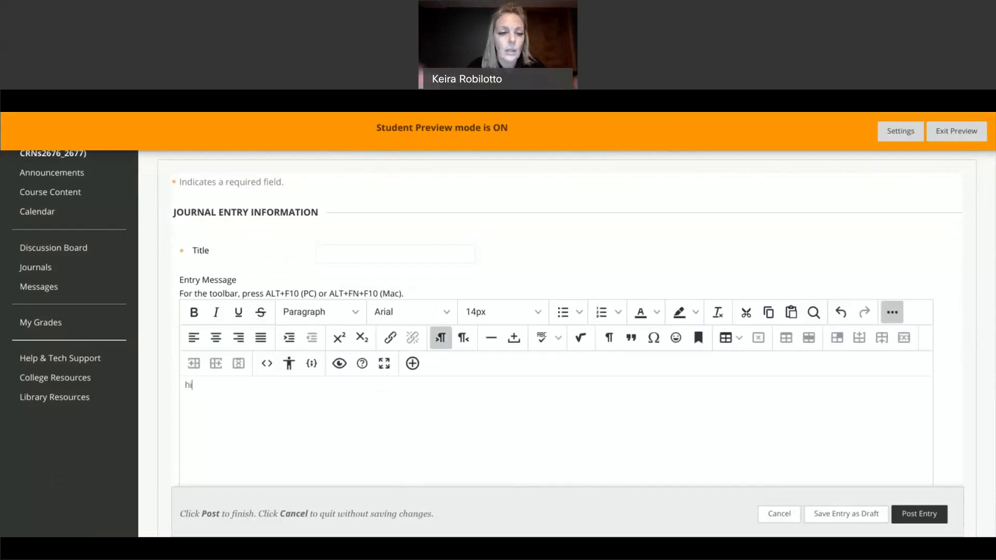
{"action": "scroll", "coordinate": [474, 372], "scroll_direction": "down", "scroll_amount": 1}
{"action": "scroll", "coordinate": [474, 372], "scroll_direction": "down", "scroll_amount": 5}
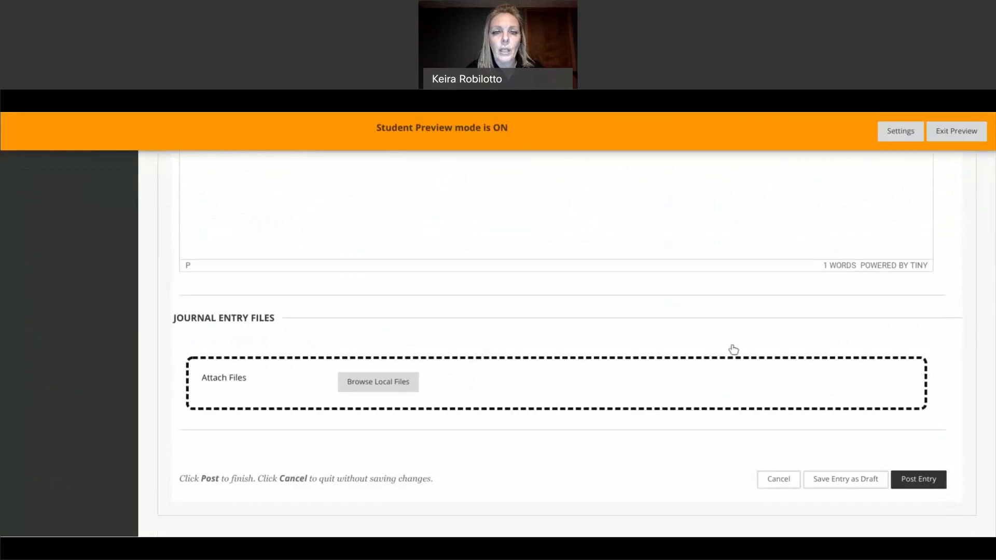
Post the journal entry under the title "hello" and exit student preview
{"action": "left_click", "coordinate": [626, 126]}
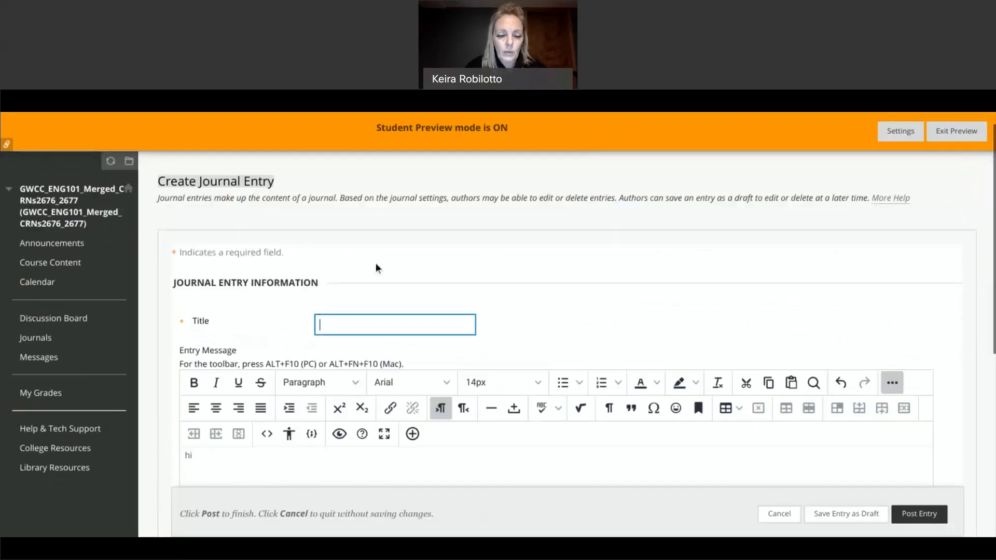
{"action": "type", "text": "hel"}
{"action": "type", "text": "l"}
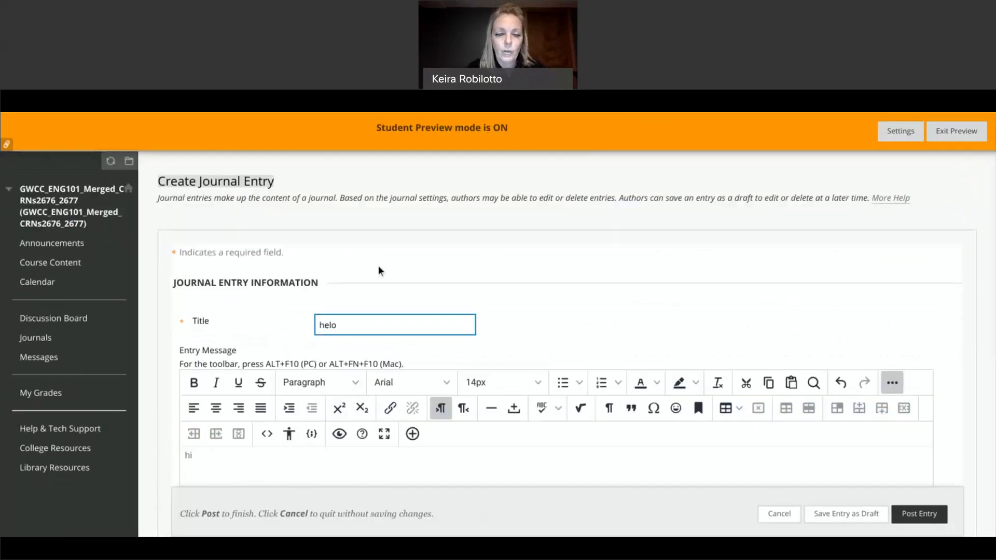
{"action": "type", "text": "o"}
{"action": "left_click", "coordinate": [904, 516]}
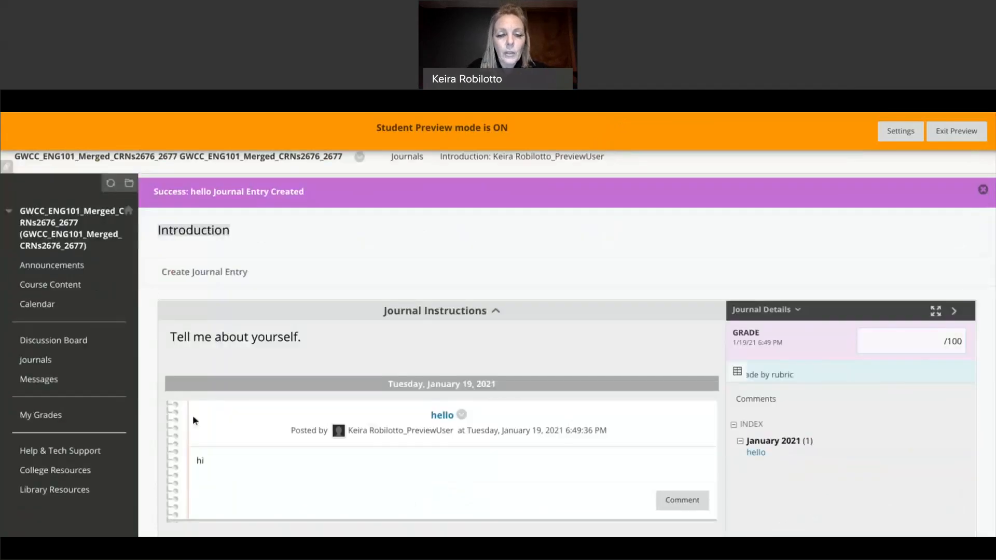
{"action": "scroll", "coordinate": [179, 406], "scroll_direction": "down", "scroll_amount": 2}
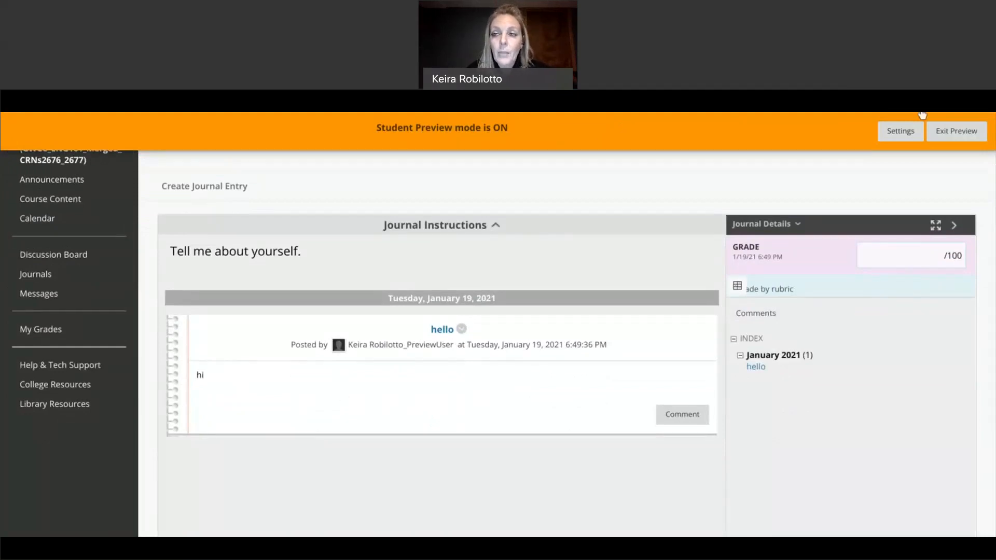
{"action": "left_click", "coordinate": [958, 132]}
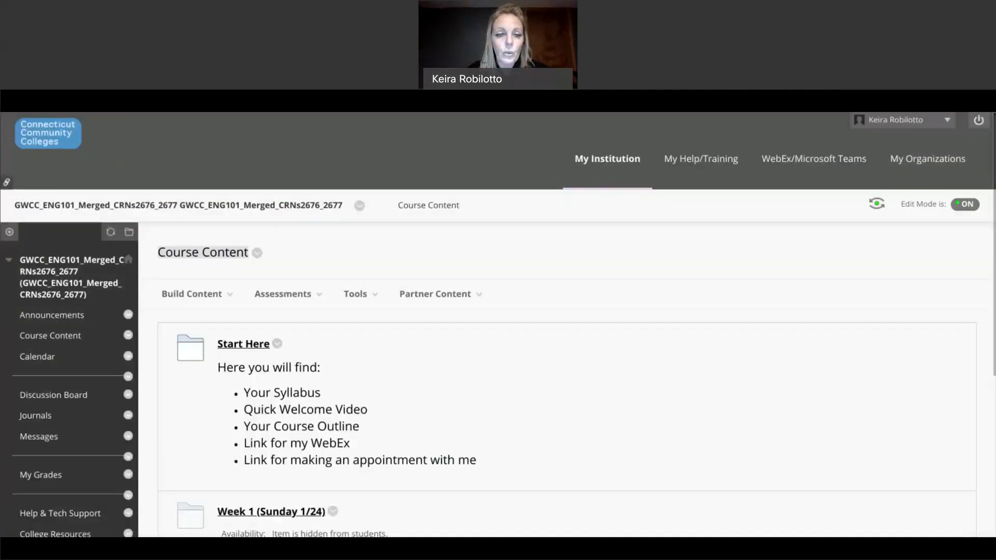
Check the course's journals list, and open the preview student's Introduction attempt from the Grade Center's Needs Grading list
{"action": "scroll", "coordinate": [483, 314], "scroll_direction": "down", "scroll_amount": 3}
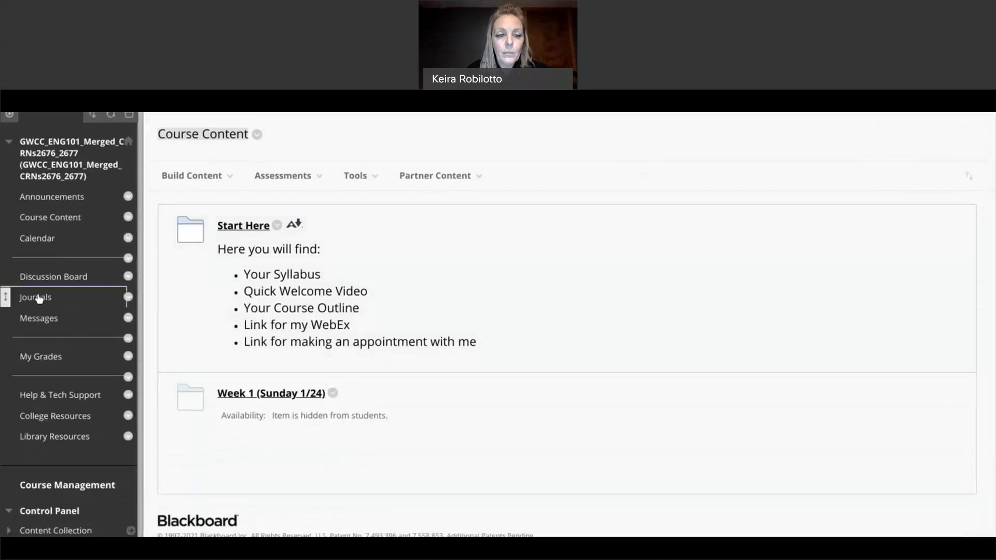
{"action": "left_click", "coordinate": [36, 297]}
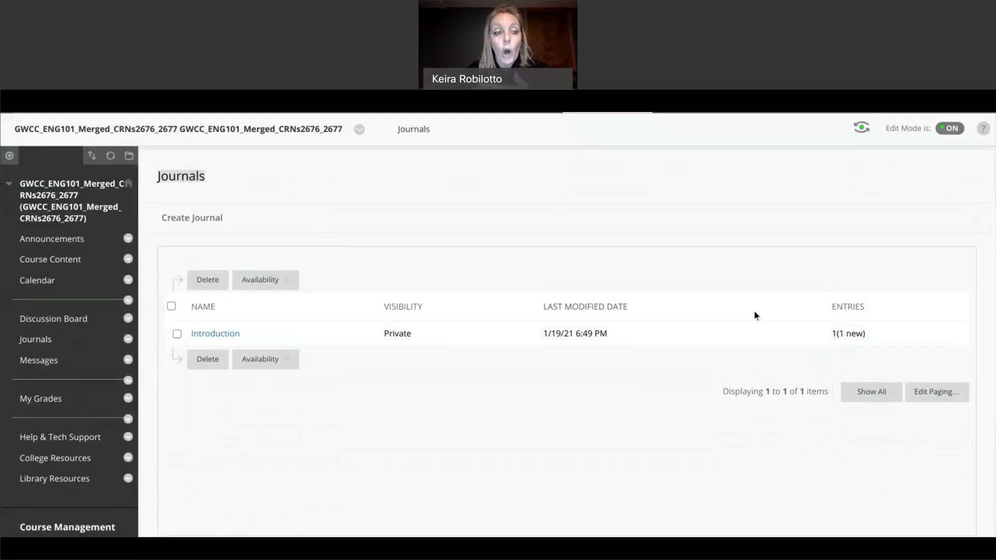
{"action": "scroll", "coordinate": [660, 306], "scroll_direction": "down", "scroll_amount": 3}
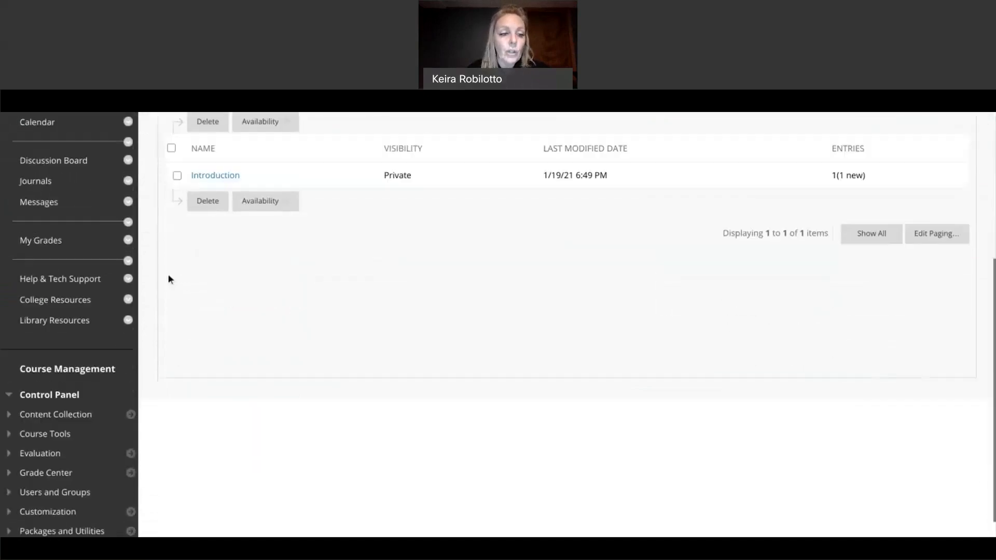
{"action": "scroll", "coordinate": [83, 409], "scroll_direction": "down", "scroll_amount": 1}
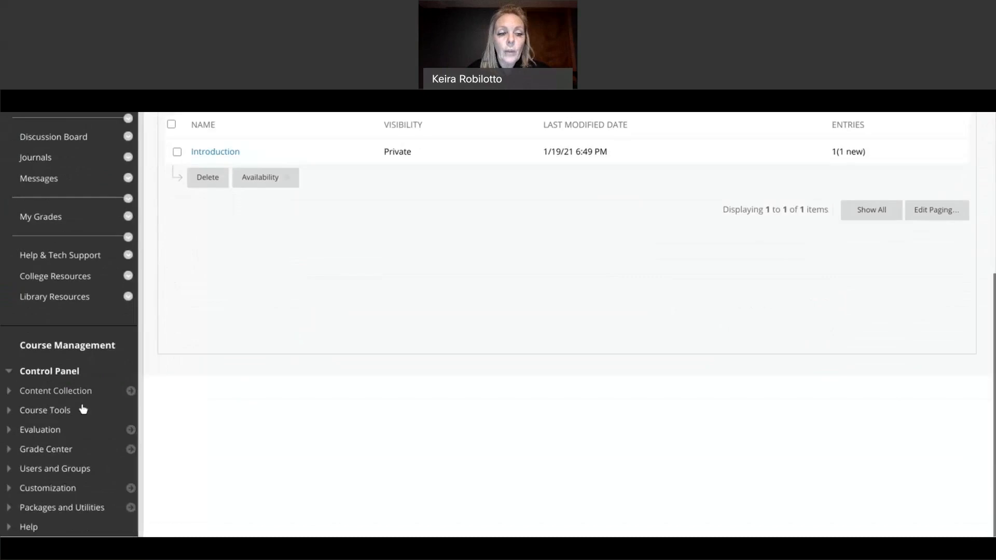
{"action": "left_click", "coordinate": [54, 450]}
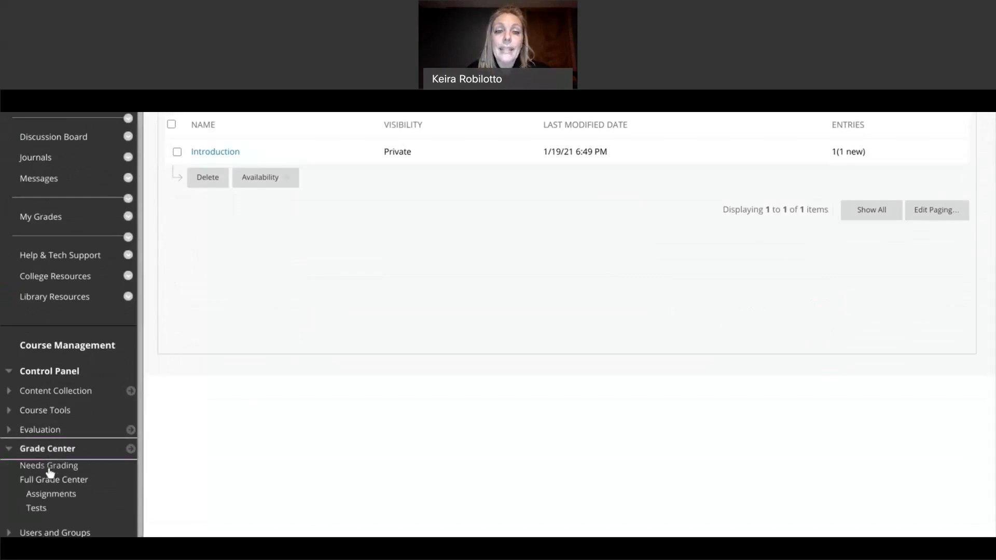
{"action": "left_click", "coordinate": [50, 468]}
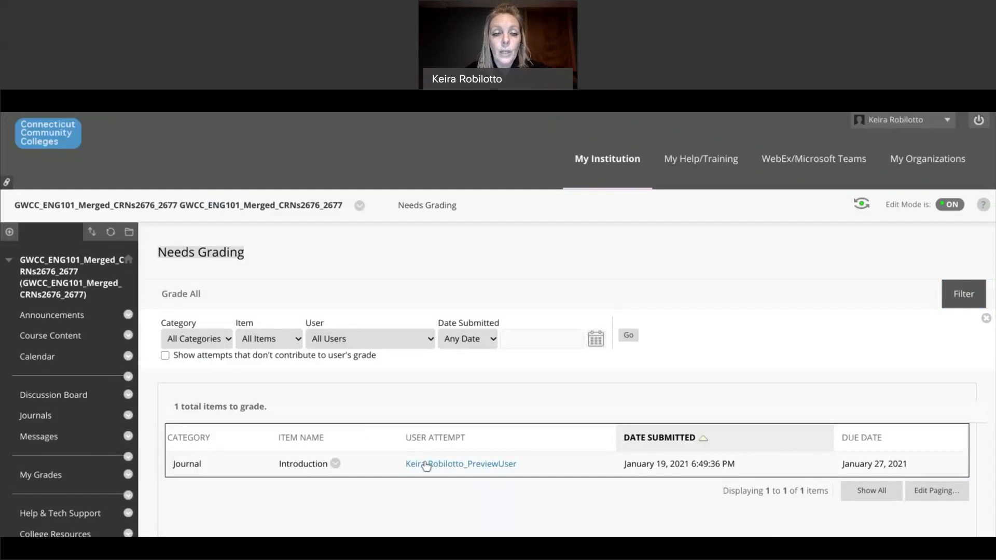
{"action": "left_click", "coordinate": [426, 465]}
Expand the Journal Rubric for grading the student's entry and show its criteria descriptions
{"action": "scroll", "coordinate": [570, 325], "scroll_direction": "down", "scroll_amount": 3}
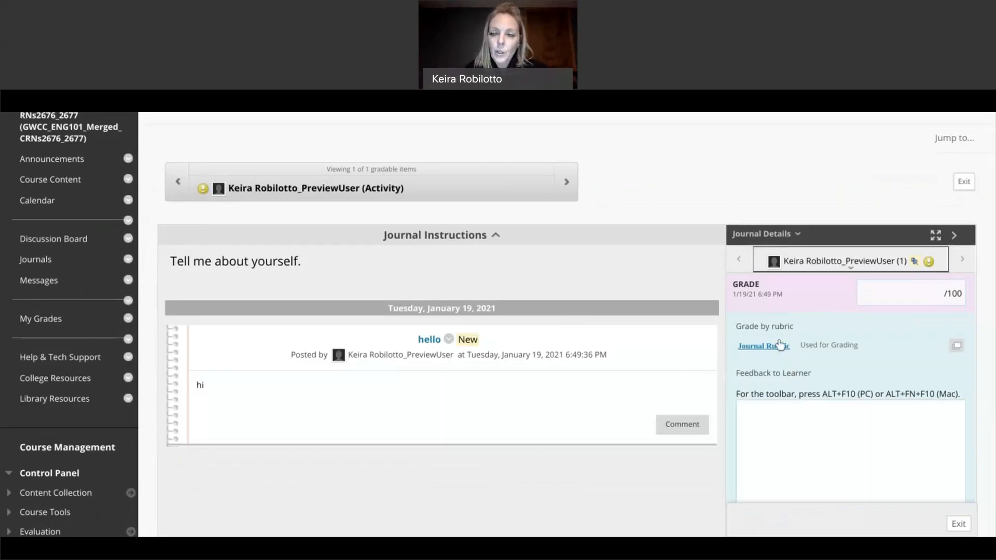
{"action": "left_click", "coordinate": [764, 347]}
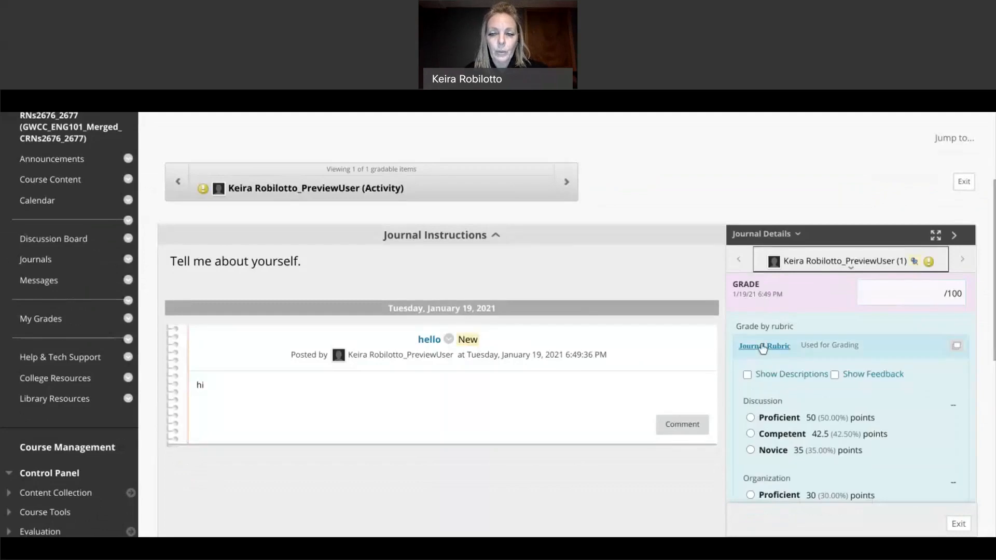
{"action": "scroll", "coordinate": [762, 346], "scroll_direction": "down", "scroll_amount": 2}
{"action": "left_click", "coordinate": [761, 313]}
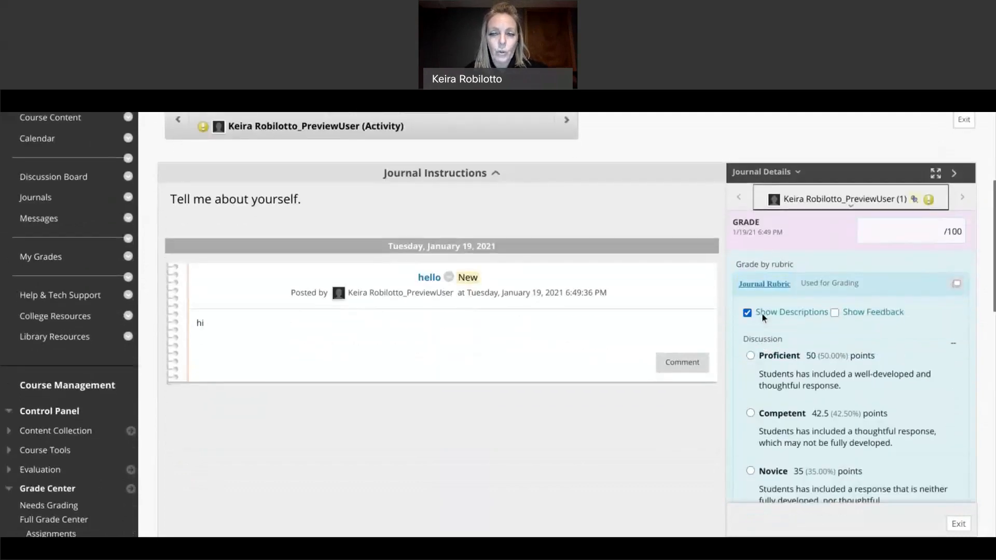
Rate Discussion and Organization as Competent and Grammar/Conventions as Proficient in the rubric, and save the rubric
{"action": "scroll", "coordinate": [762, 313], "scroll_direction": "down", "scroll_amount": 5}
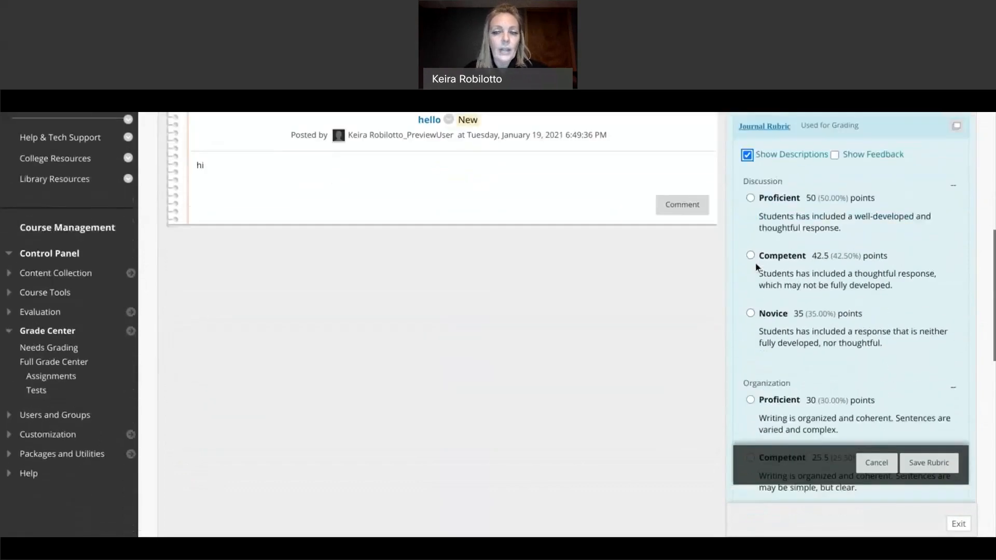
{"action": "scroll", "coordinate": [754, 256], "scroll_direction": "down", "scroll_amount": 1}
{"action": "left_click", "coordinate": [750, 249]}
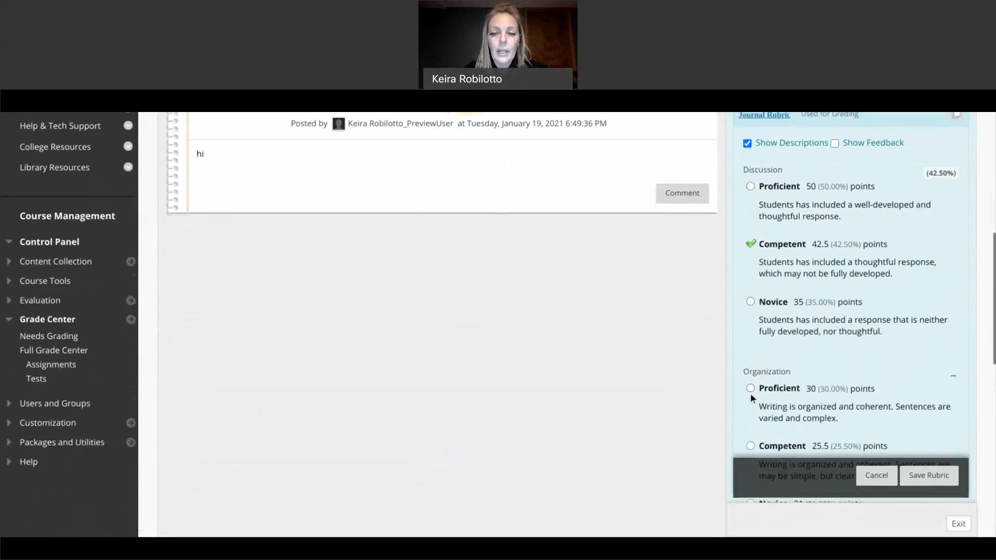
{"action": "scroll", "coordinate": [749, 384], "scroll_direction": "down", "scroll_amount": 2}
{"action": "left_click", "coordinate": [750, 361]}
{"action": "scroll", "coordinate": [749, 363], "scroll_direction": "down", "scroll_amount": 3}
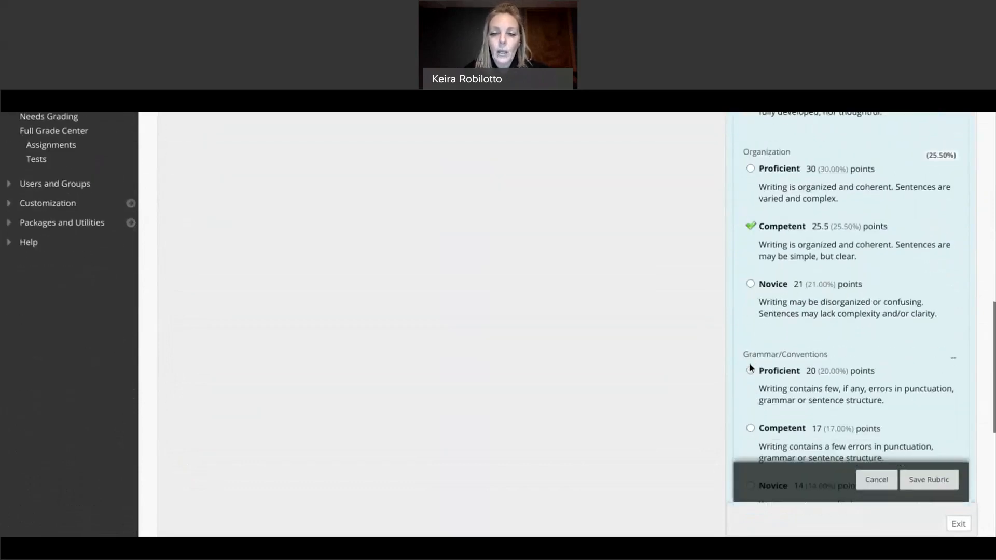
{"action": "left_click", "coordinate": [751, 371]}
{"action": "scroll", "coordinate": [752, 372], "scroll_direction": "down", "scroll_amount": 4}
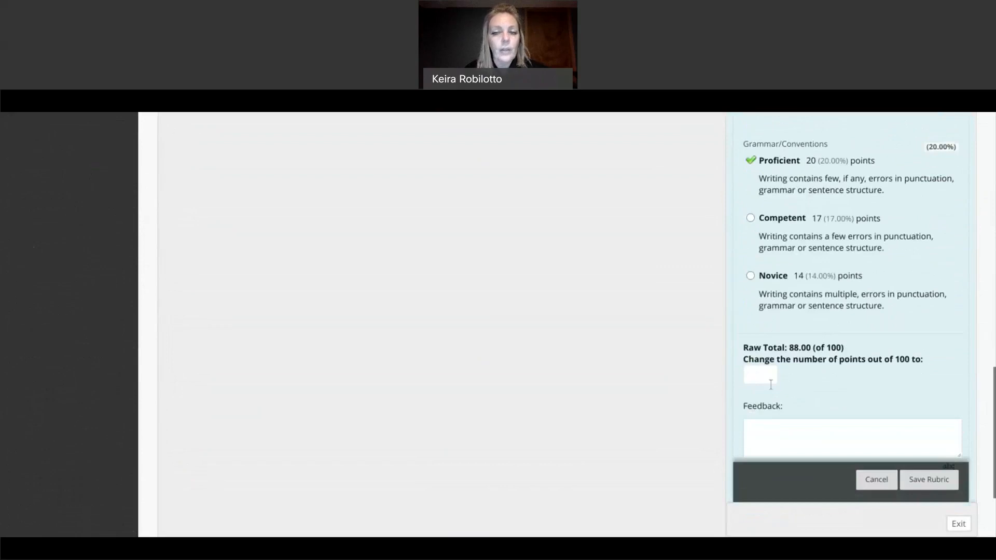
{"action": "left_click", "coordinate": [924, 480]}
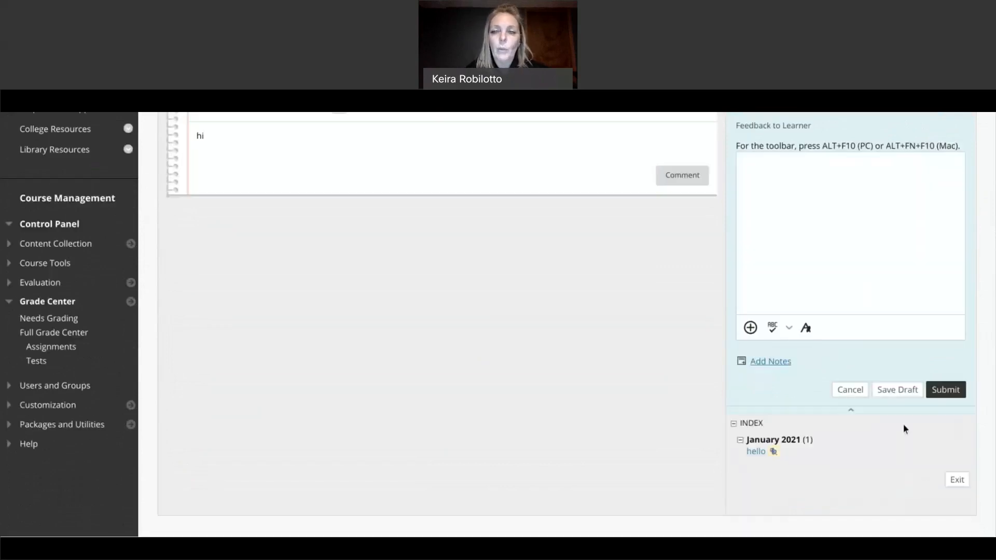
Submit the journal grade with "hi" as feedback to the learner, and return to the course's journals list
{"action": "left_click", "coordinate": [841, 206]}
{"action": "type", "text": "hi"}
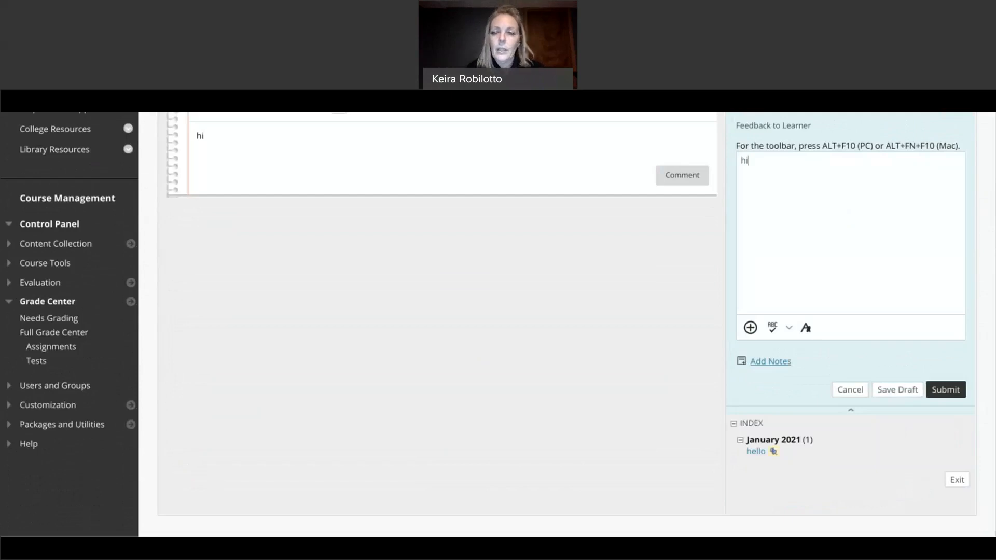
{"action": "left_click", "coordinate": [935, 392]}
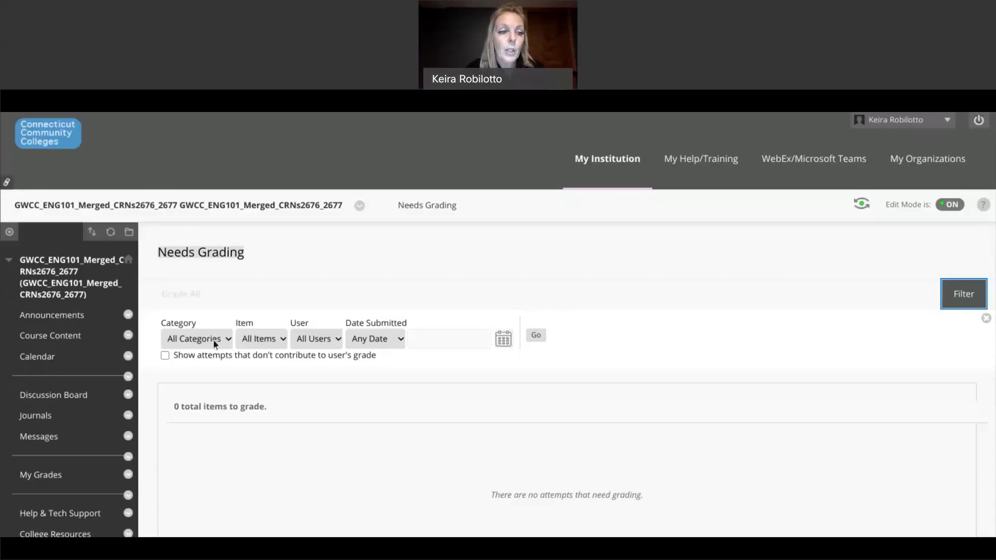
{"action": "left_click", "coordinate": [29, 418]}
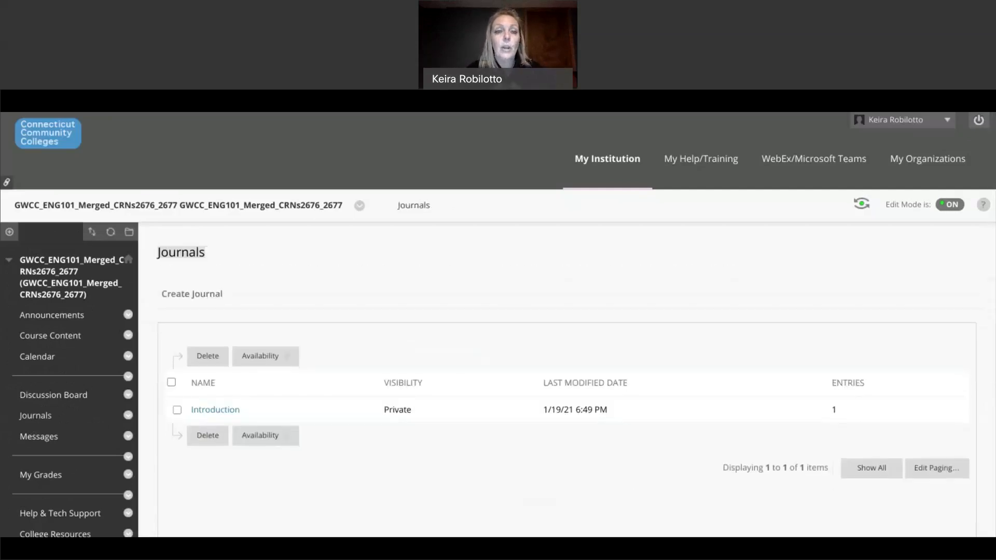